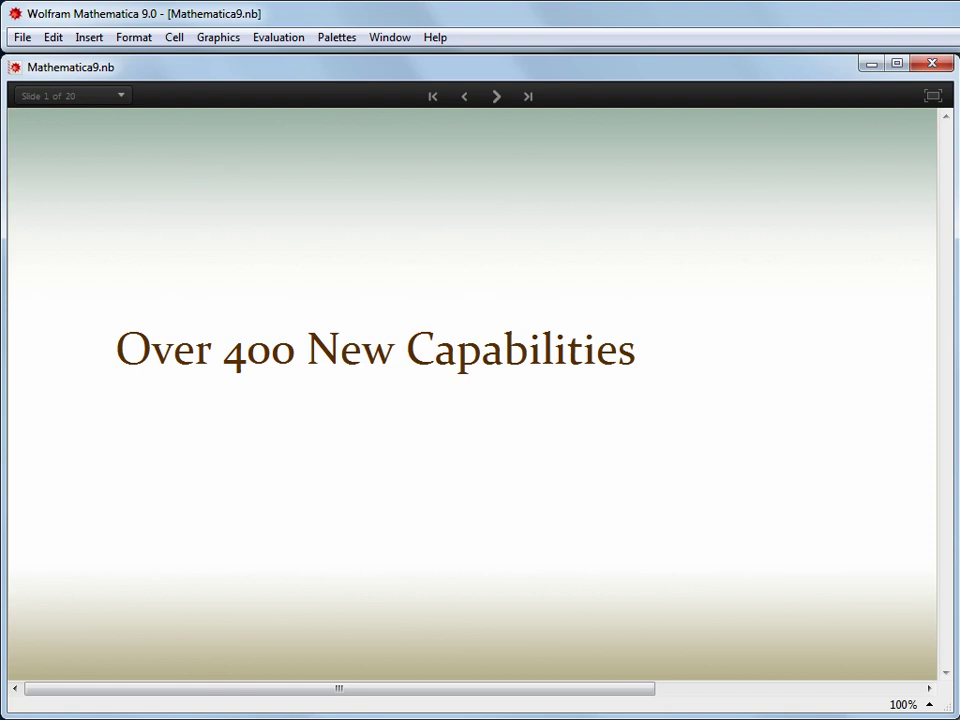
Advance the slideshow to slide 2, The Wolfram Predictive Interface.
left_click(496, 96)
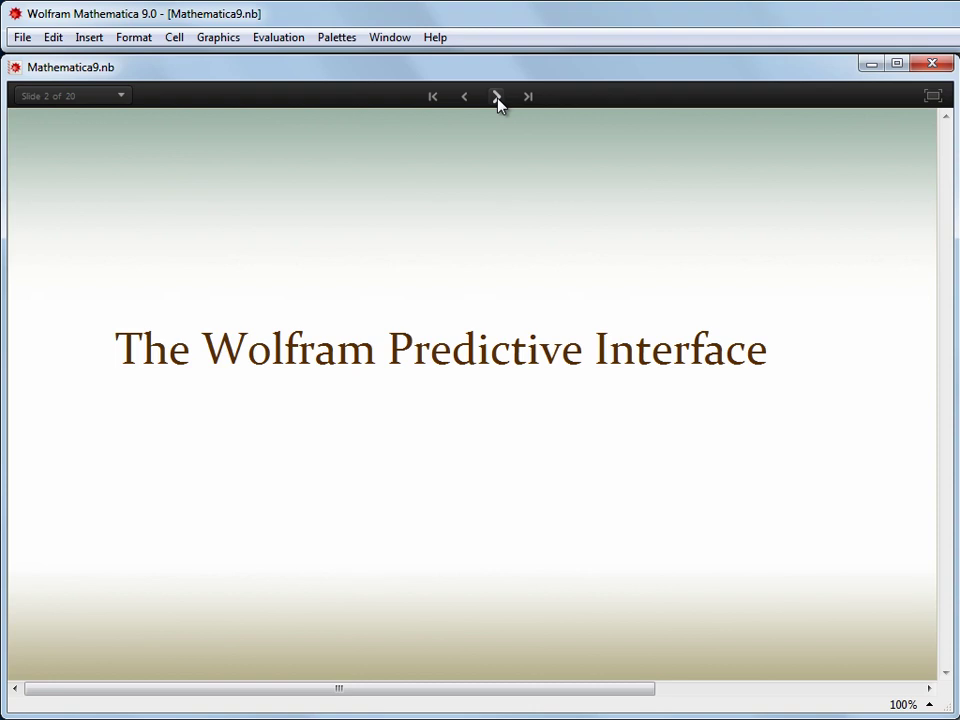
left_click(22, 37)
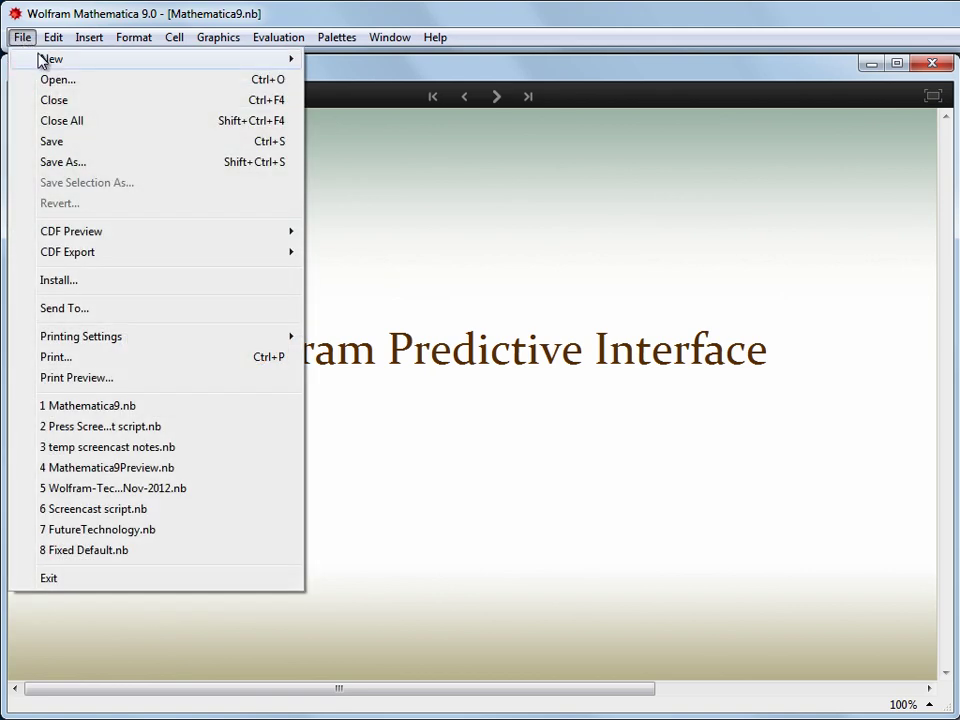
In a new notebook, generate 100 random numbers between 10 and 20 via free-form input.
mouse_move(229, 58)
left_click(345, 60)
type("100")
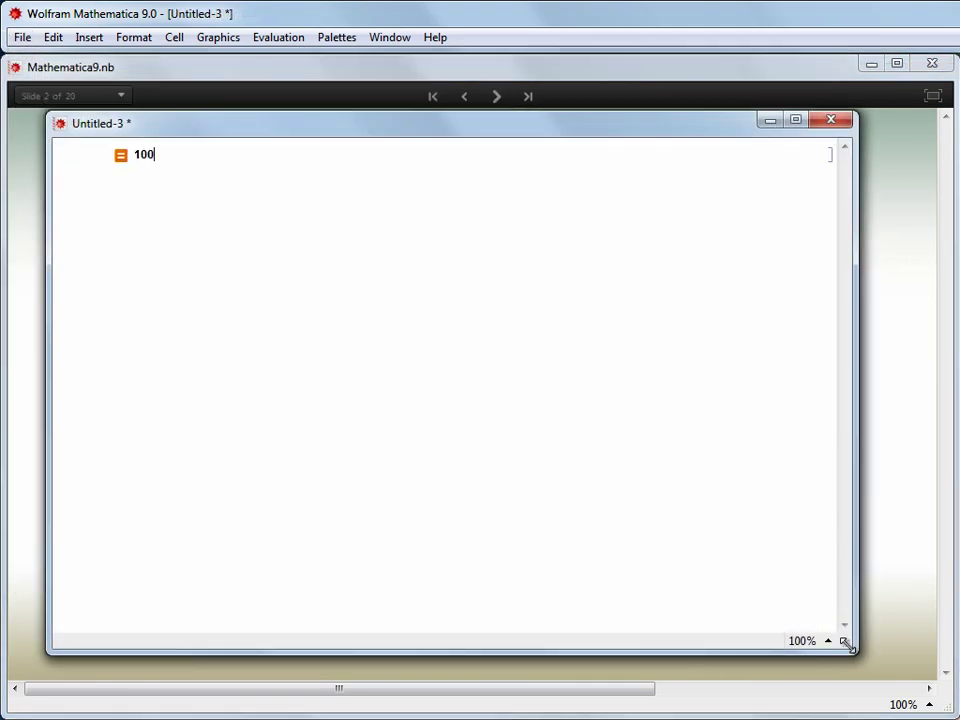
type(" random numbers between 10 a")
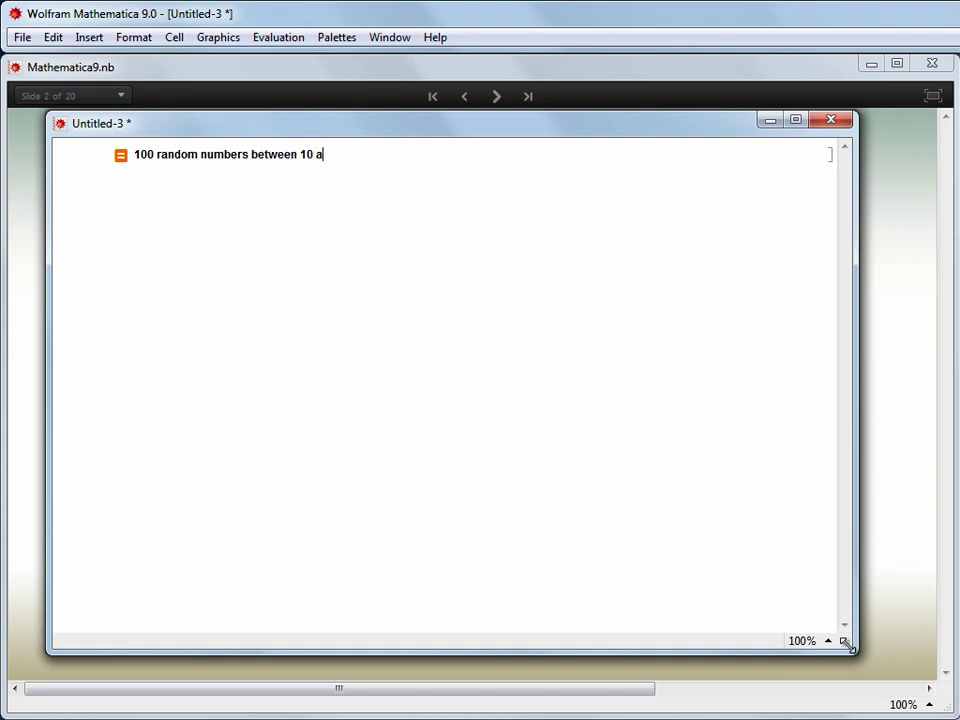
type("nd 20")
key("shift+Return")
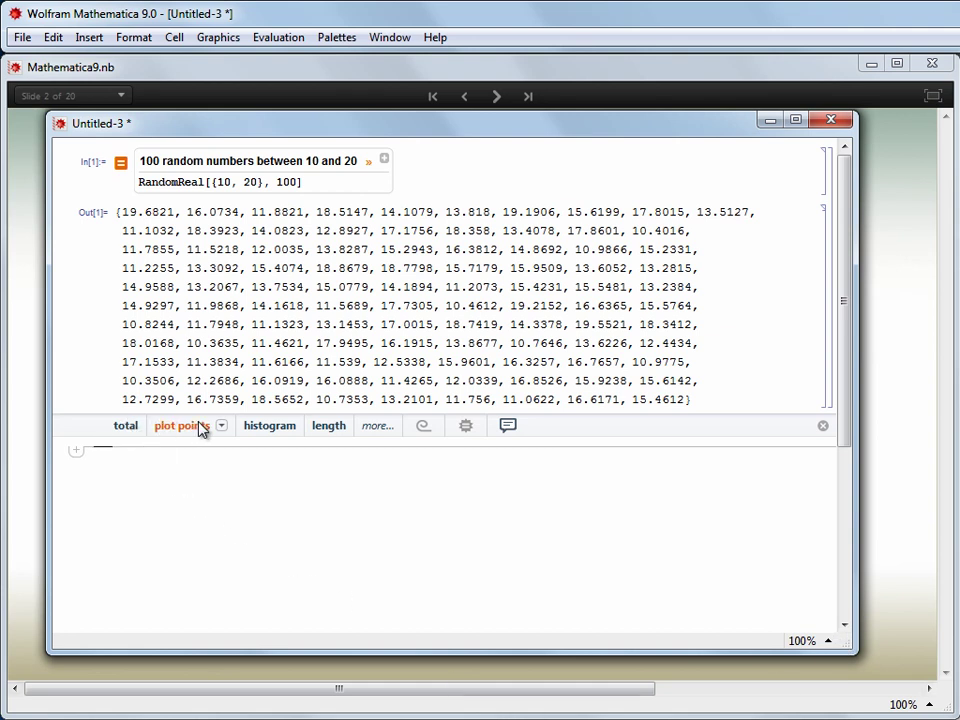
Sort the random numbers, take their successive differences, and plot a histogram of the gaps.
left_click(378, 426)
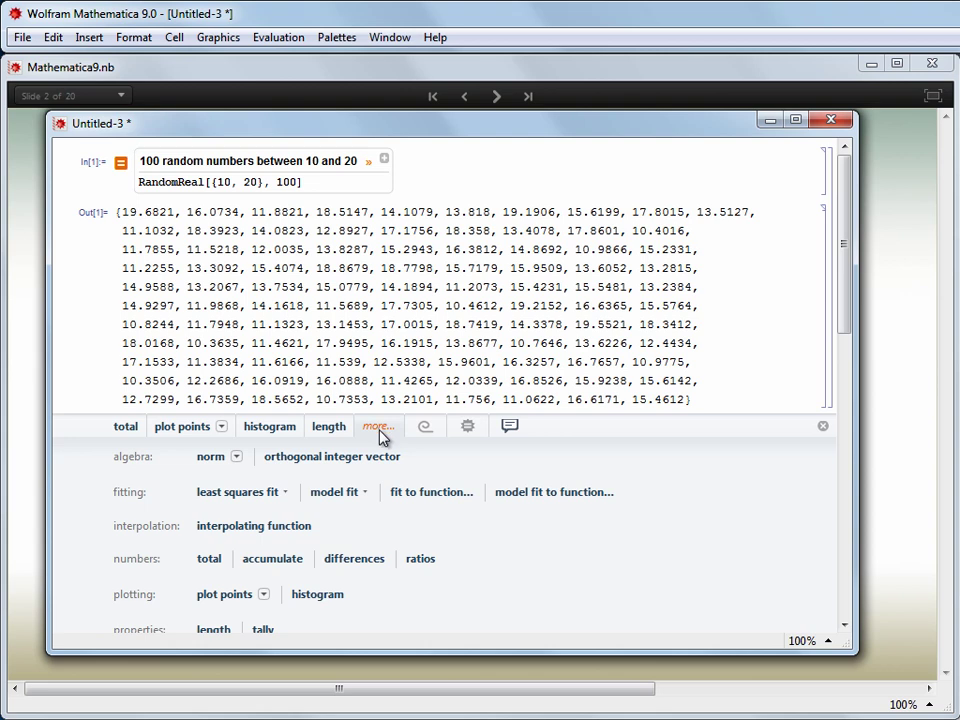
scroll(381, 437, "down", 3)
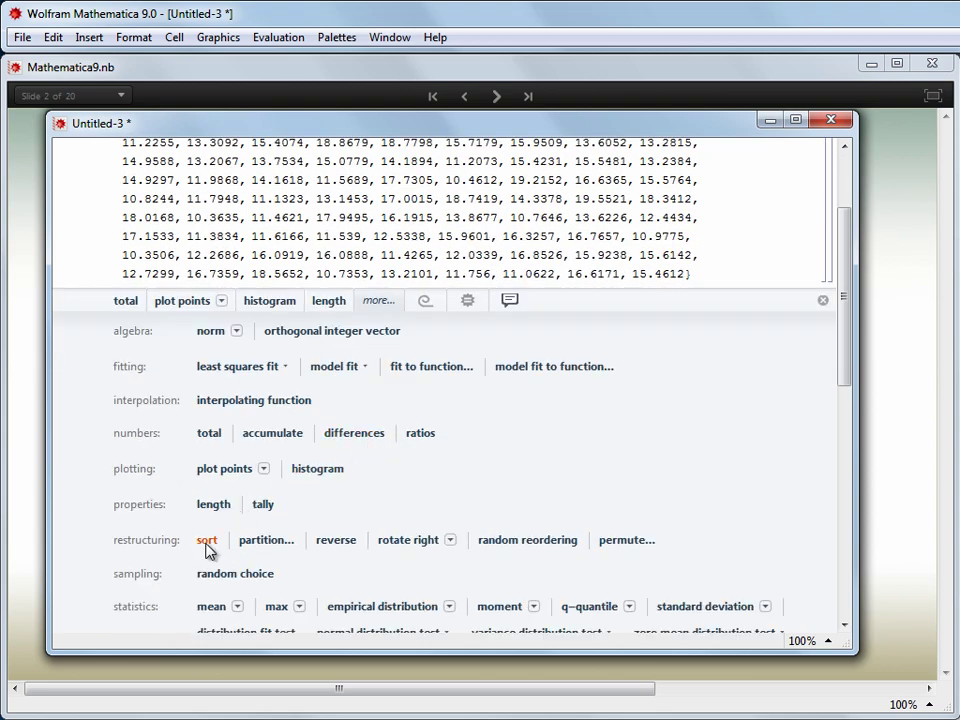
left_click(207, 541)
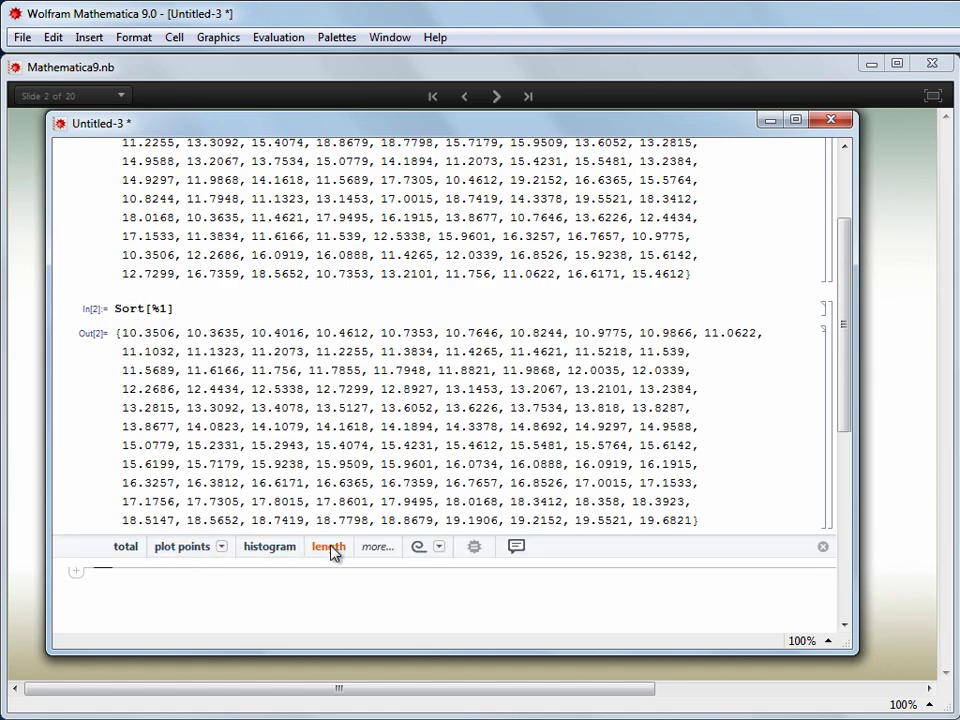
left_click(377, 549)
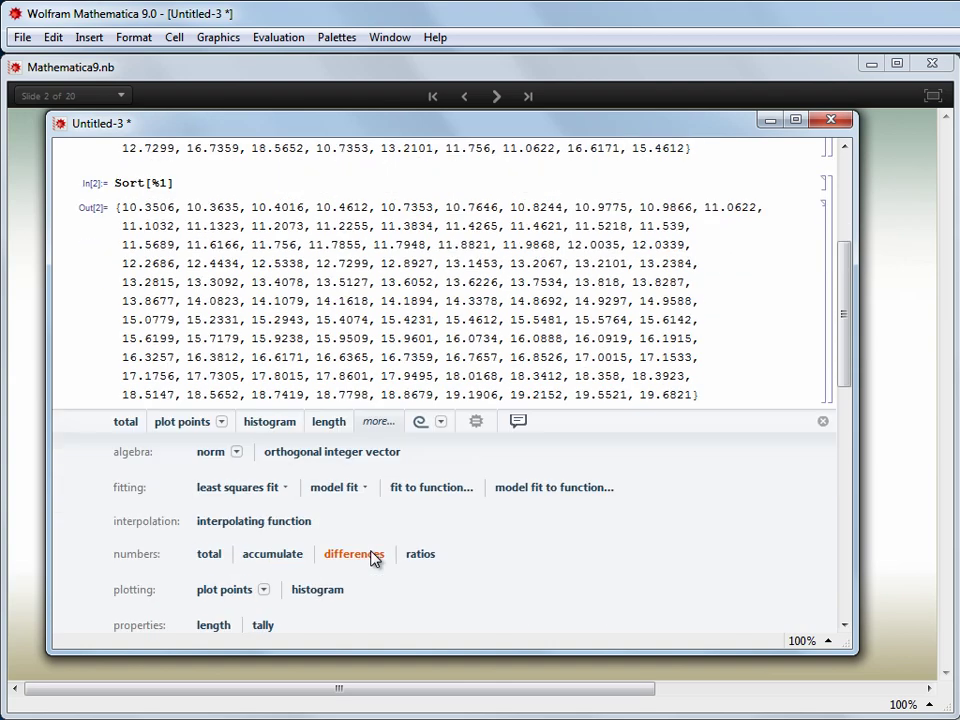
left_click(372, 556)
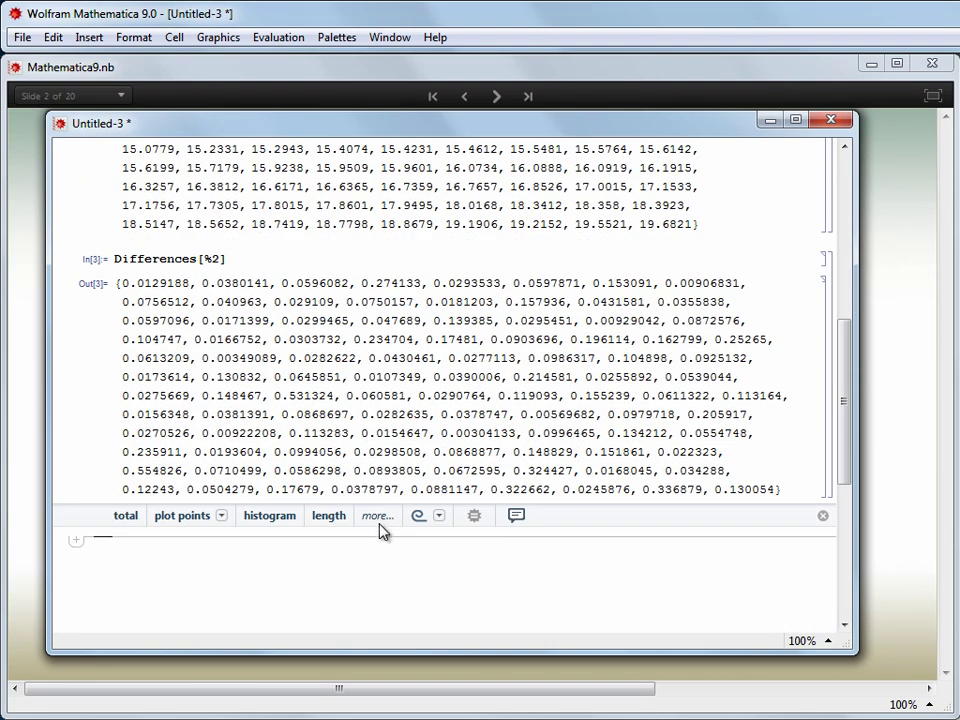
left_click(260, 516)
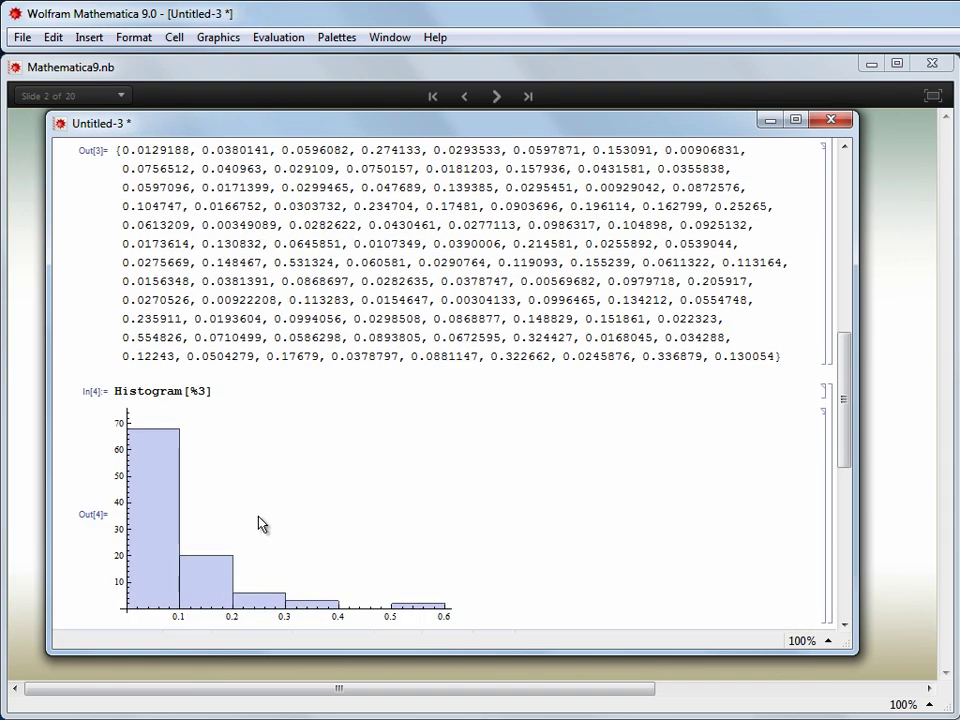
Give the histogram ArrowRectangle bars and a gray frame, roll inputs up, then enter 'integral of x^2+1'.
left_click(320, 516)
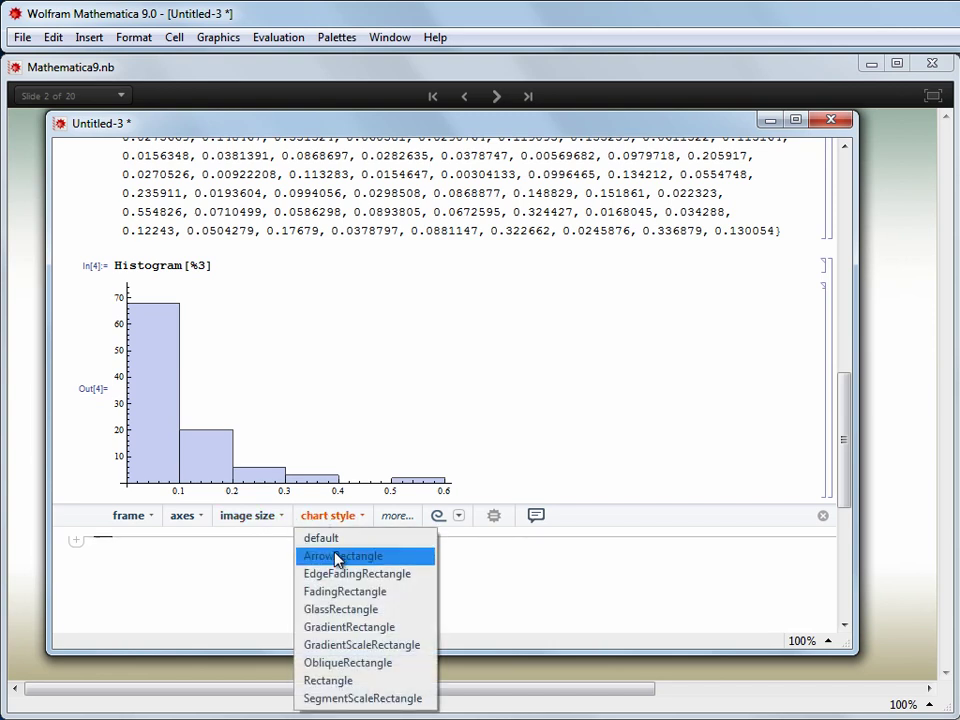
left_click(340, 555)
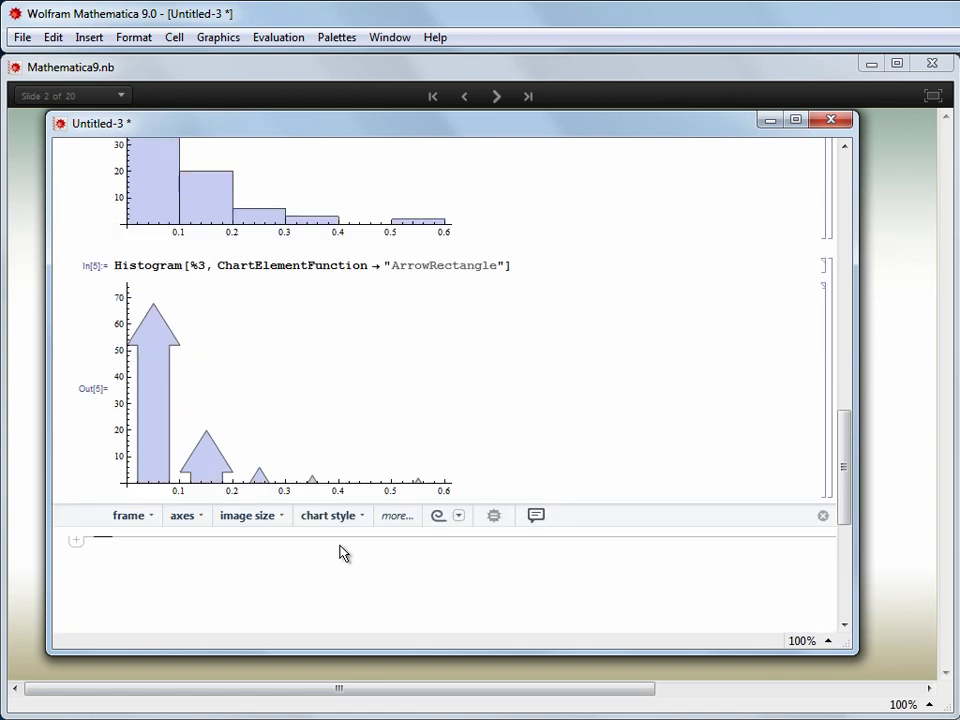
left_click(142, 522)
left_click(148, 574)
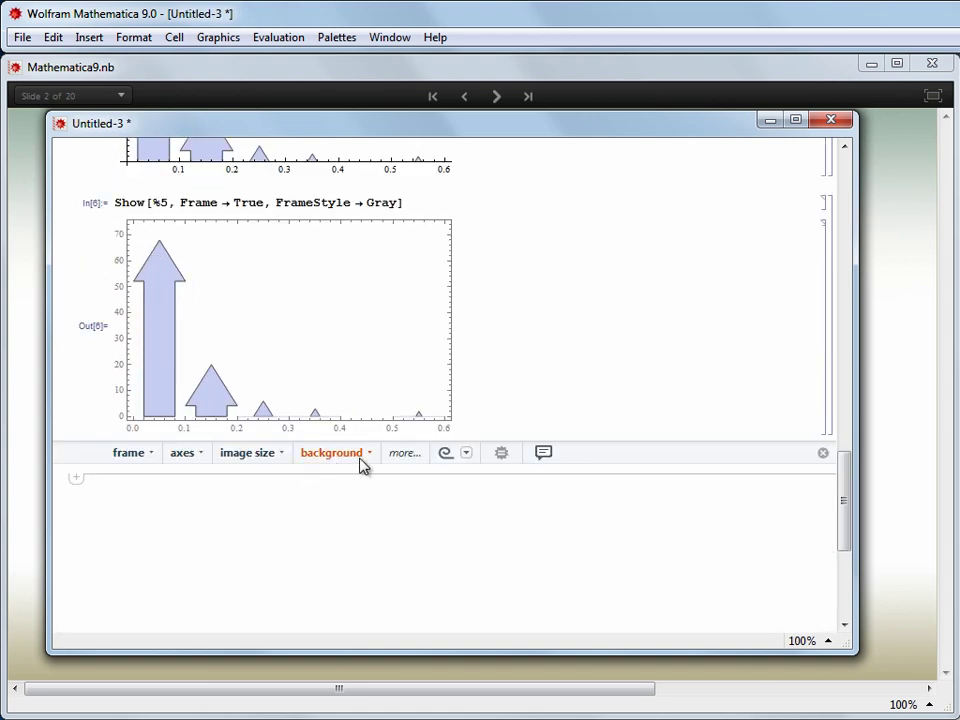
left_click(454, 459)
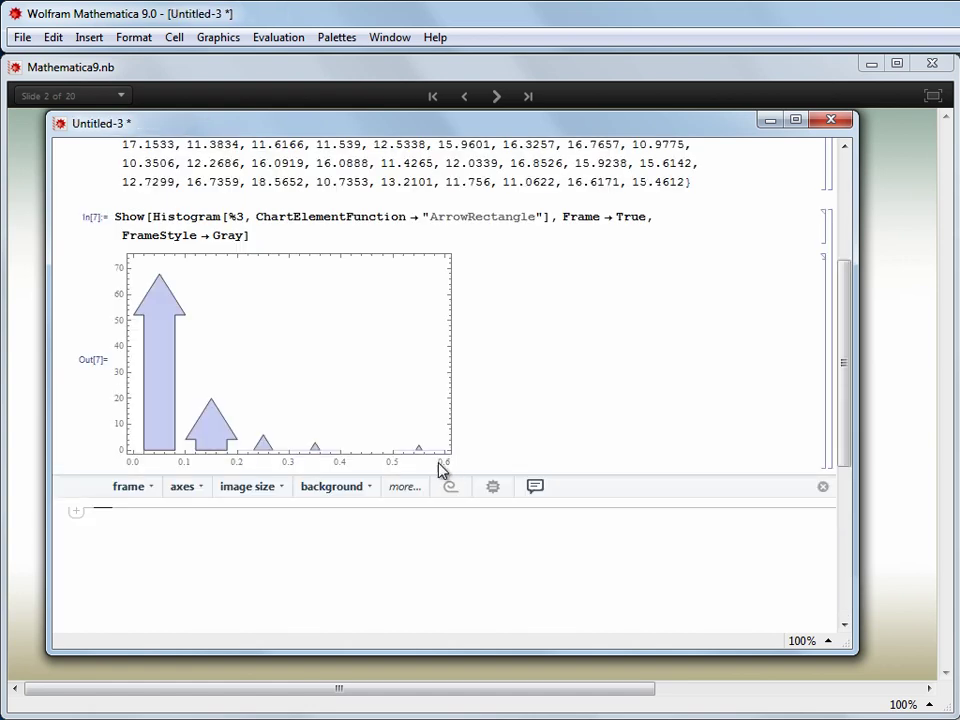
key("equal")
type("i")
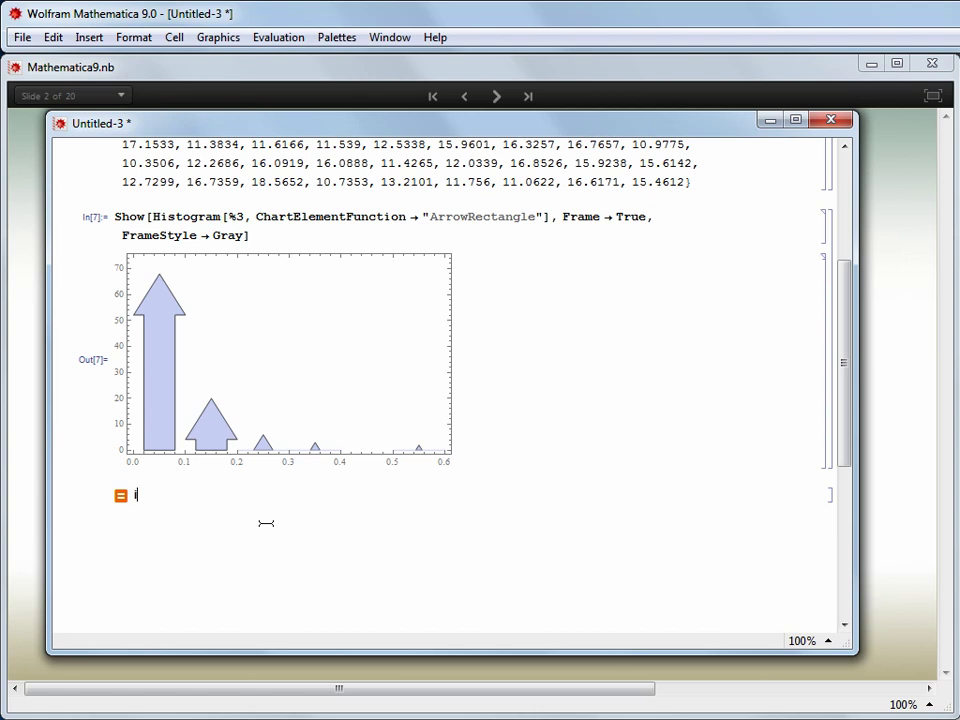
type("ntegral of x^2+1")
Integrate x^2+1, factor it, find its zeros (0, ±i√3), and close the scratch notebook.
key("shift+Return")
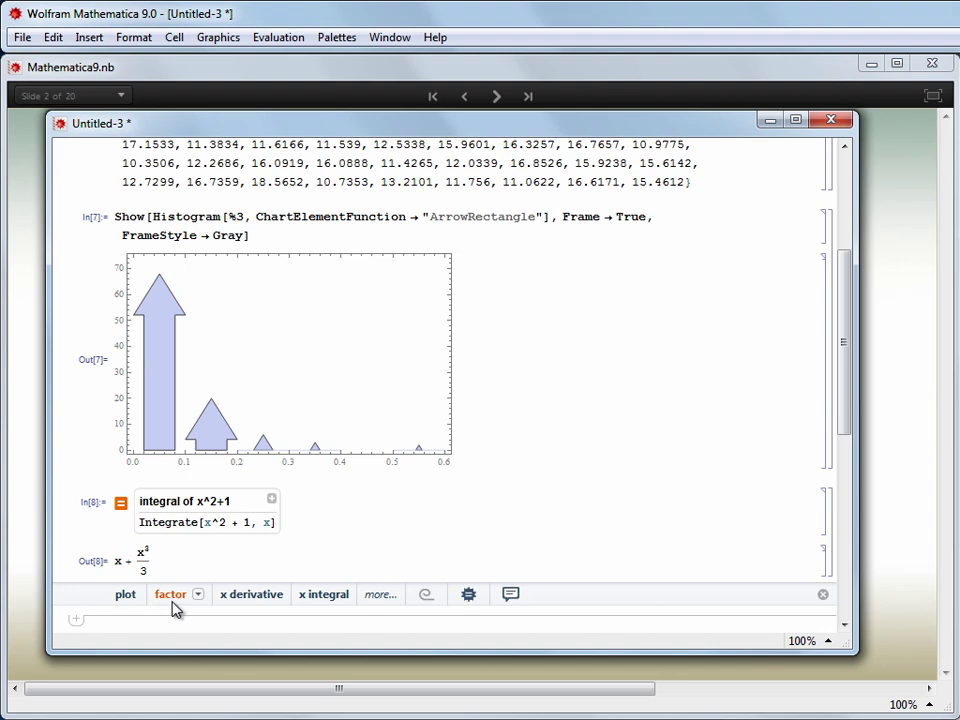
left_click(176, 600)
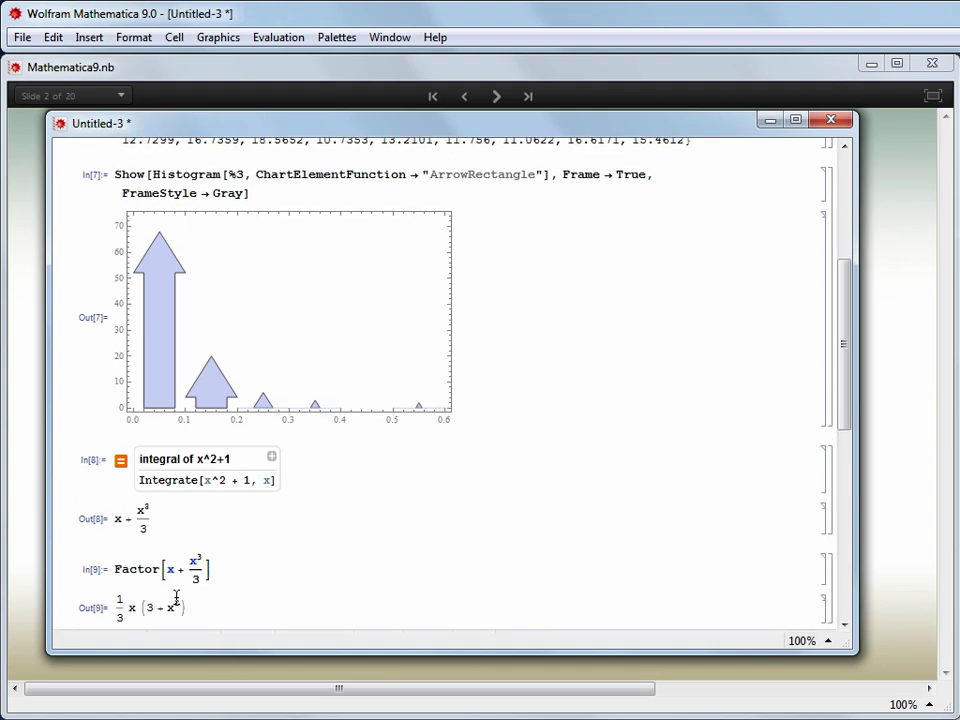
left_click(376, 516)
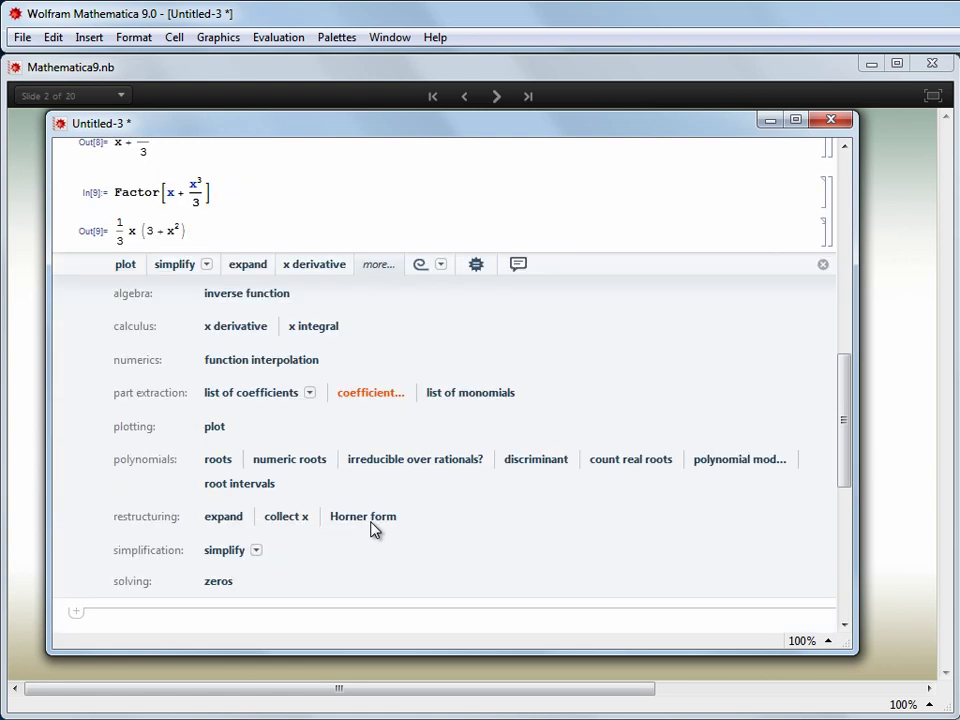
left_click(220, 580)
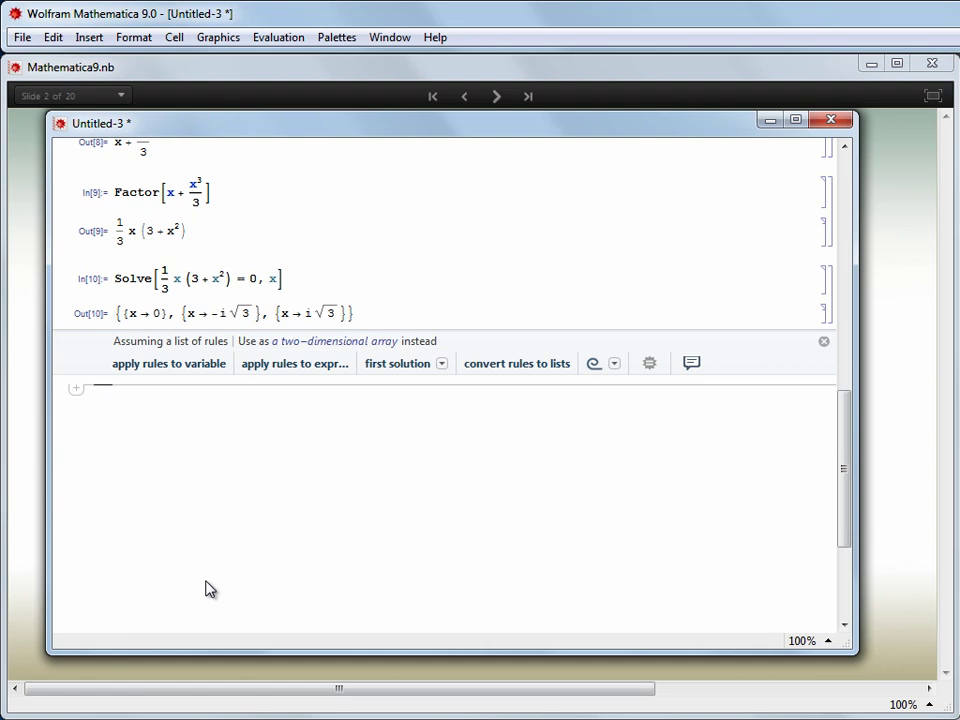
left_click(830, 120)
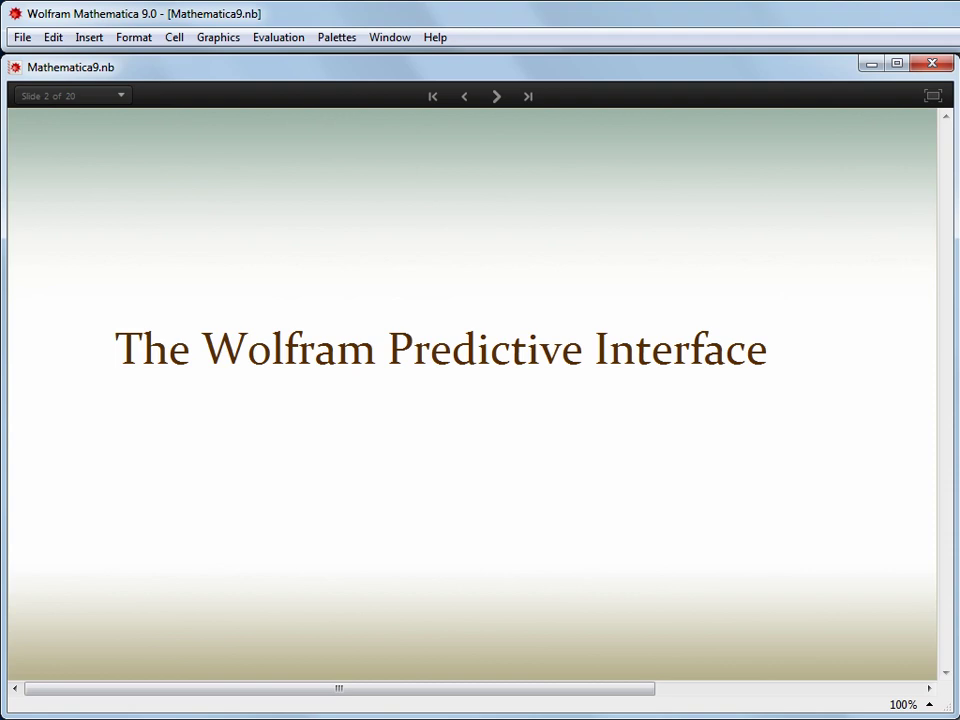
Advance the slideshow to slide 3, Data Science.
left_click(497, 96)
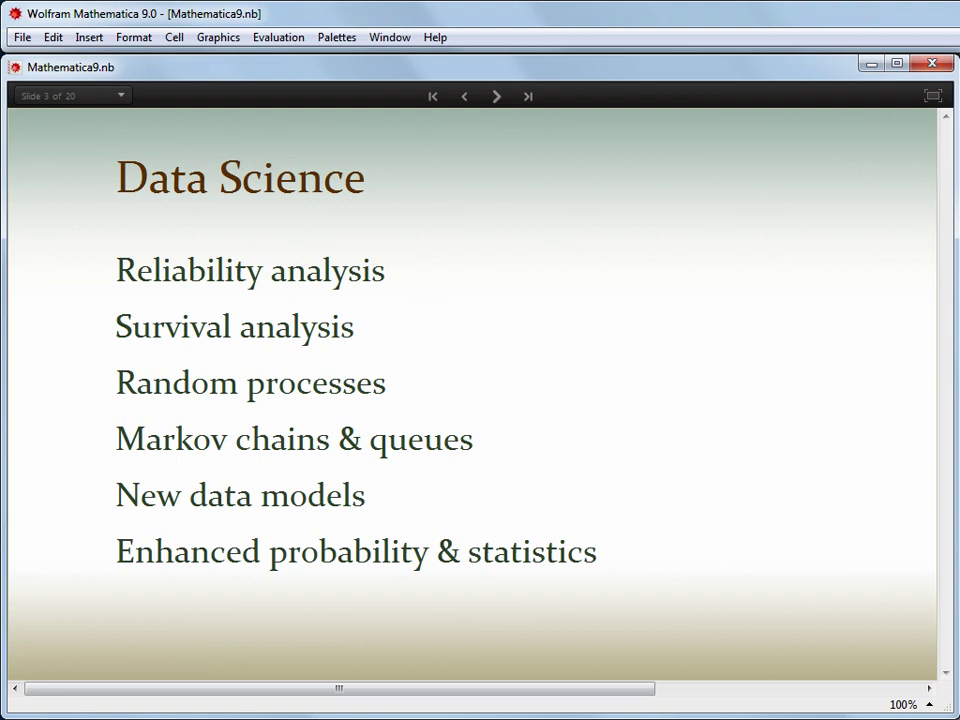
Advance past slide 4, Reliability Analysis, to slide 5 with the Rcar ReliabilityDistribution code.
left_click(496, 97)
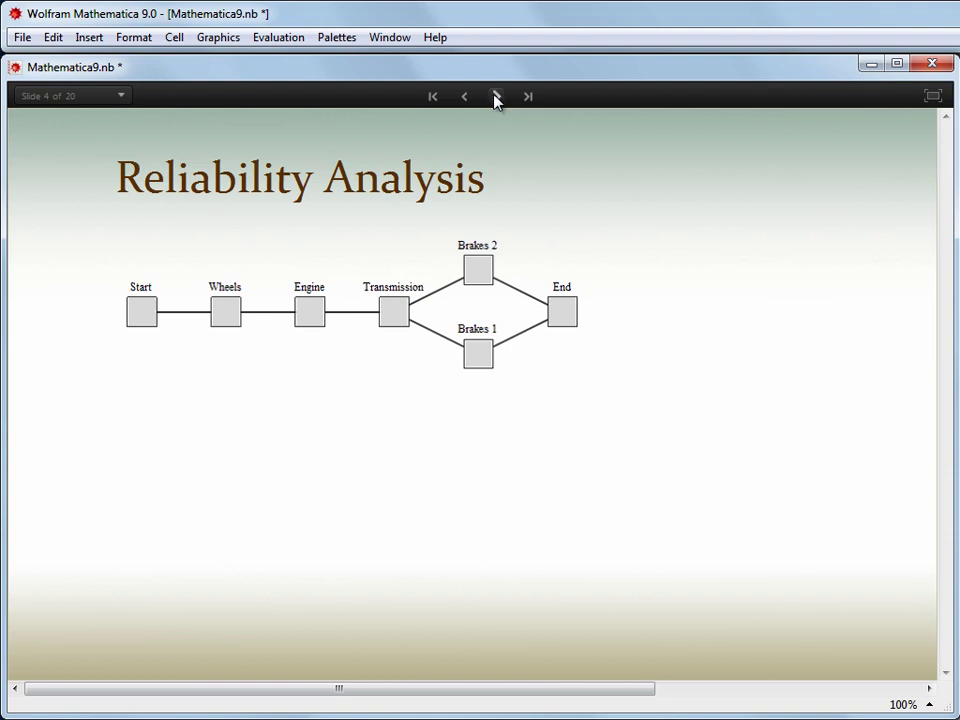
left_click(496, 97)
Evaluate the Rcar reliability distribution over wheels, engine, transmission and two brakes.
scroll(492, 120, "down", 3)
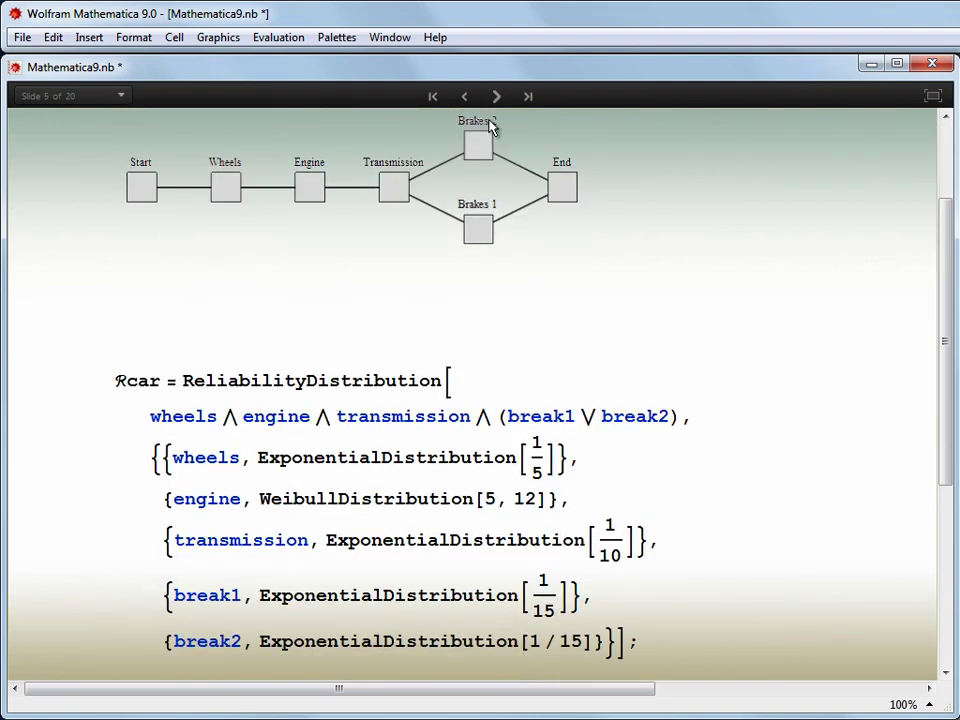
scroll(490, 127, "down", 3)
left_click_drag(150, 290, 690, 290)
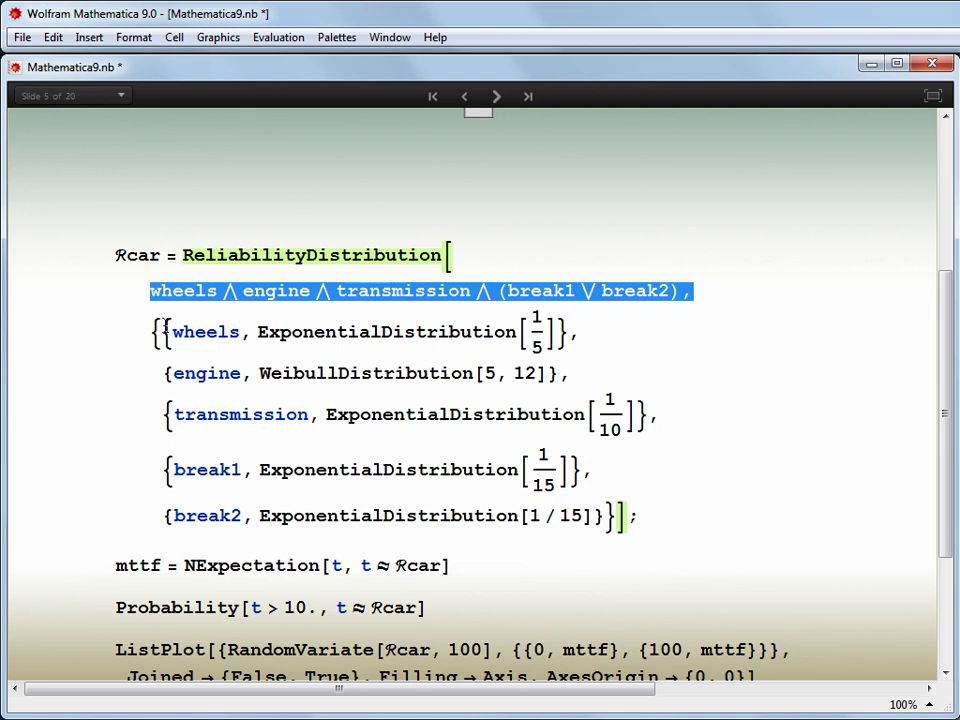
left_click_drag(163, 331, 651, 521)
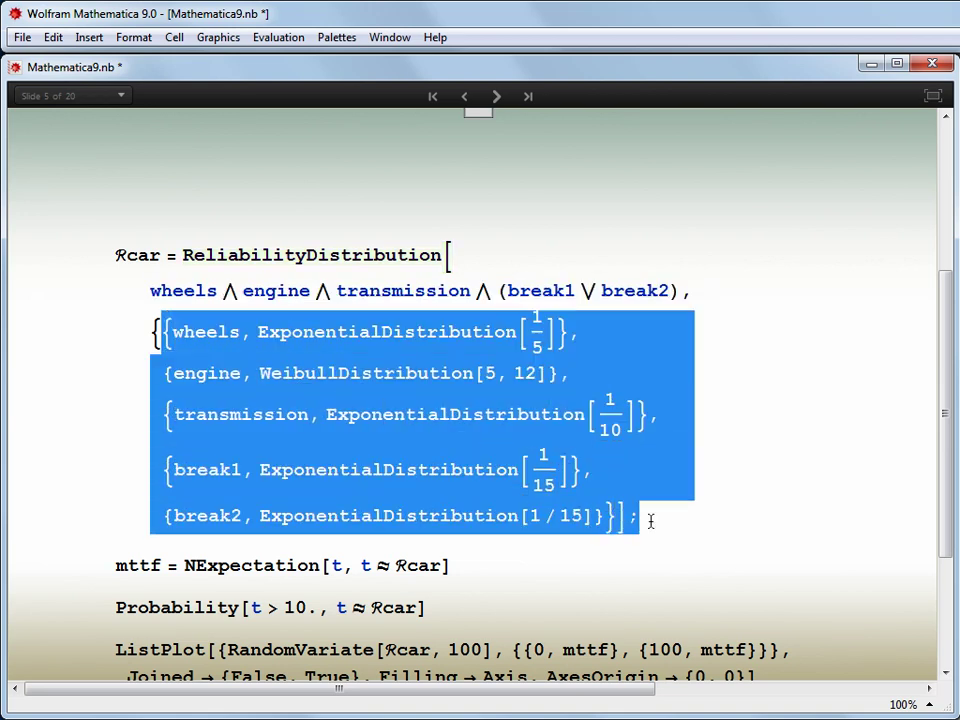
left_click(594, 453)
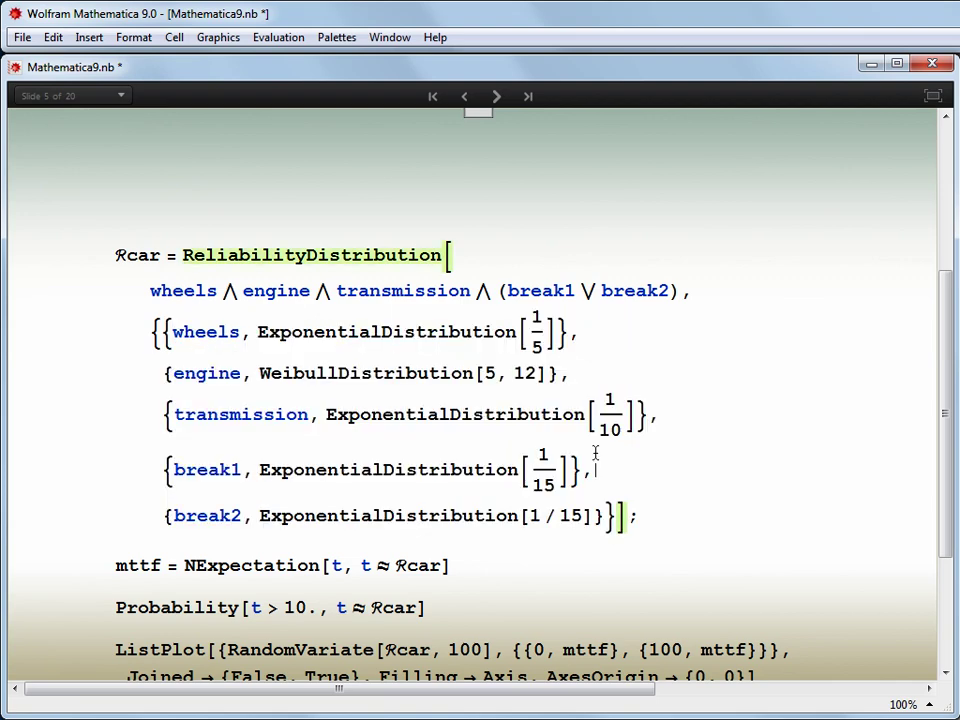
key("shift+Return")
Compute the car's mean time to failure and its probability of lasting beyond 10.
scroll(586, 449, "down", 3)
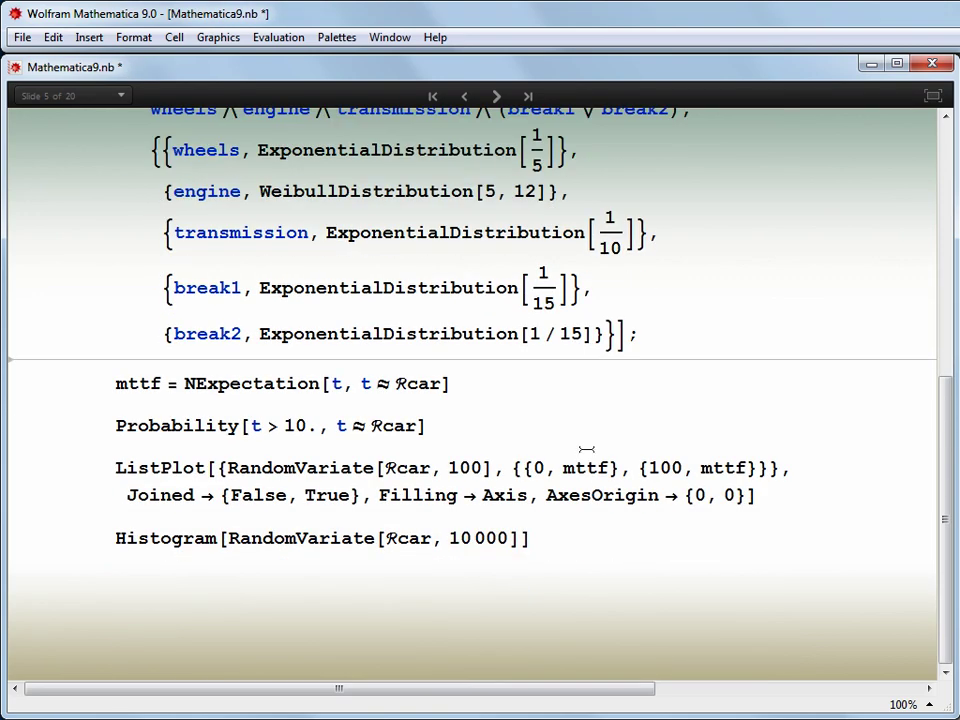
left_click(458, 384)
key("shift+Return")
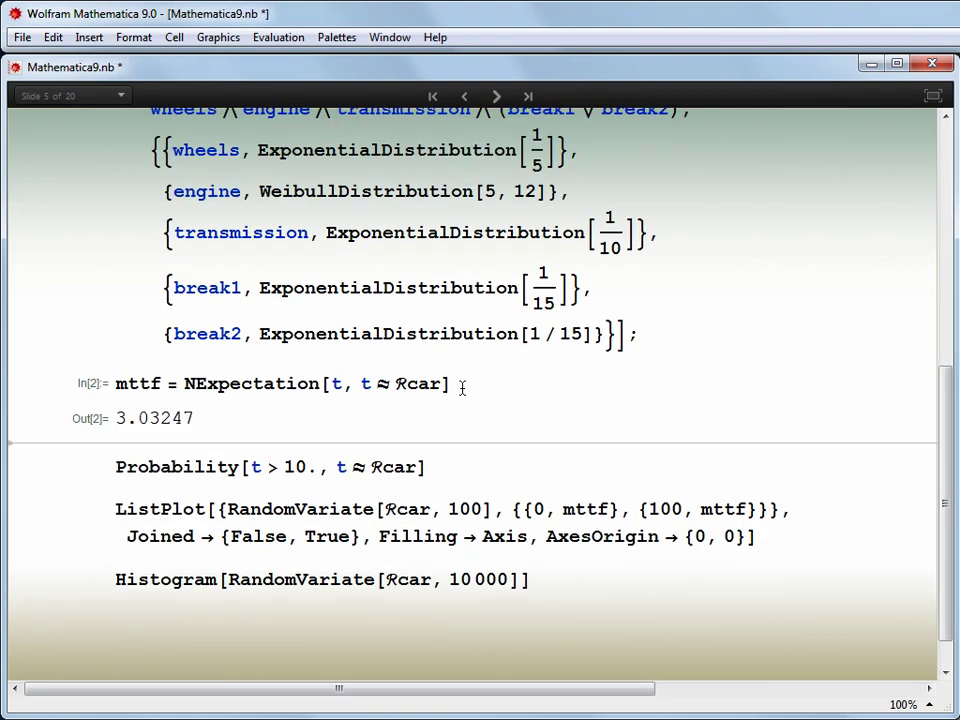
left_click(448, 467)
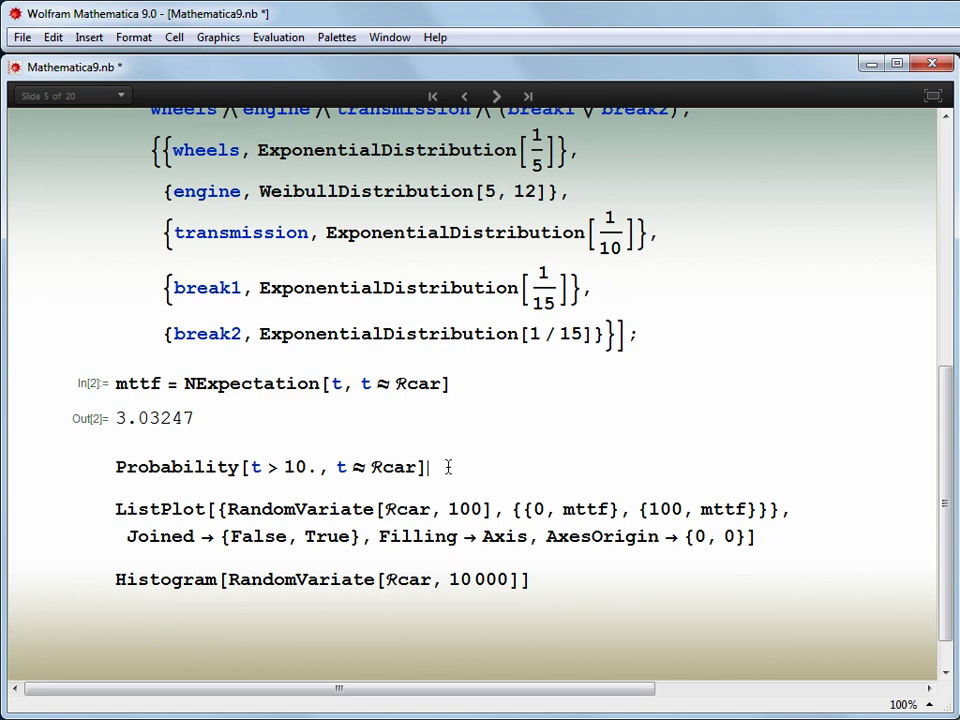
key("shift+Return")
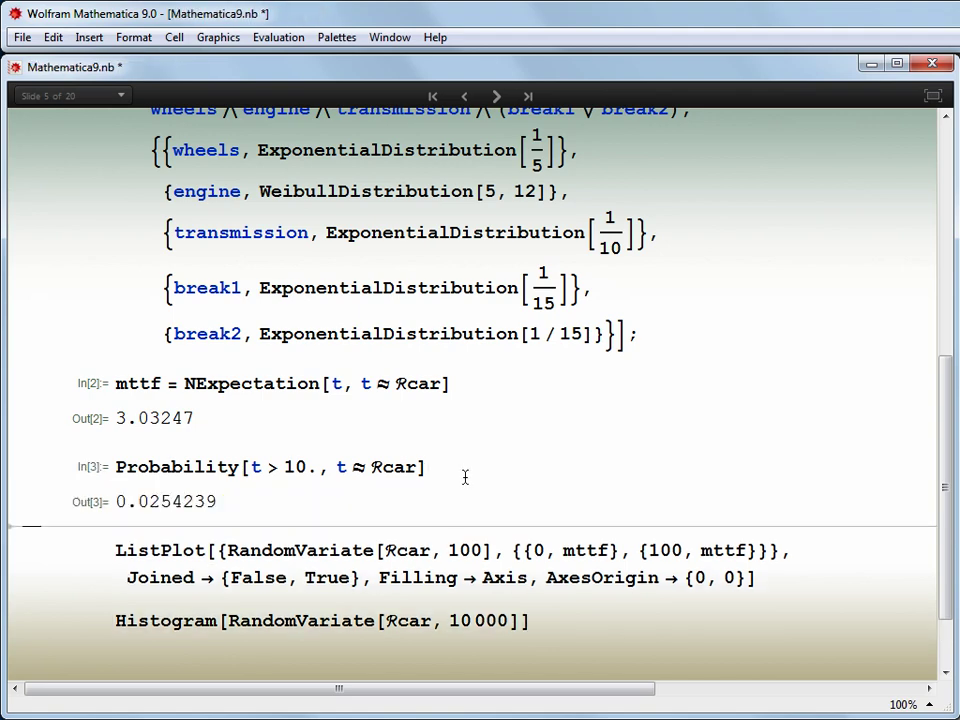
Plot 100 random failure times against mttf and a 10000-sample histogram, then go to slide 6.
left_click(496, 551)
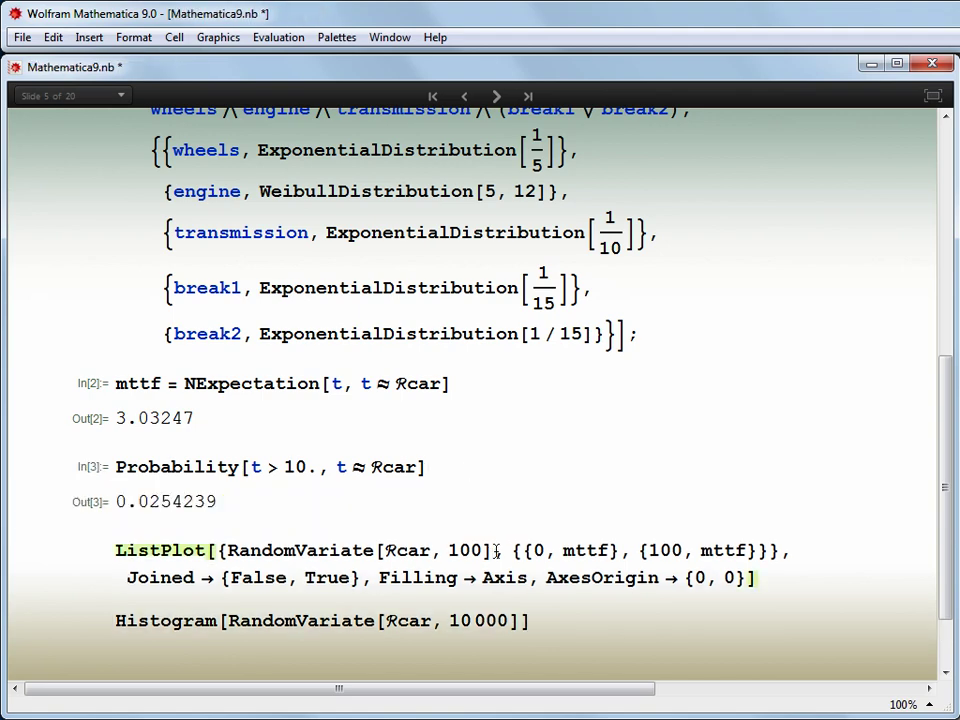
key("shift+Return")
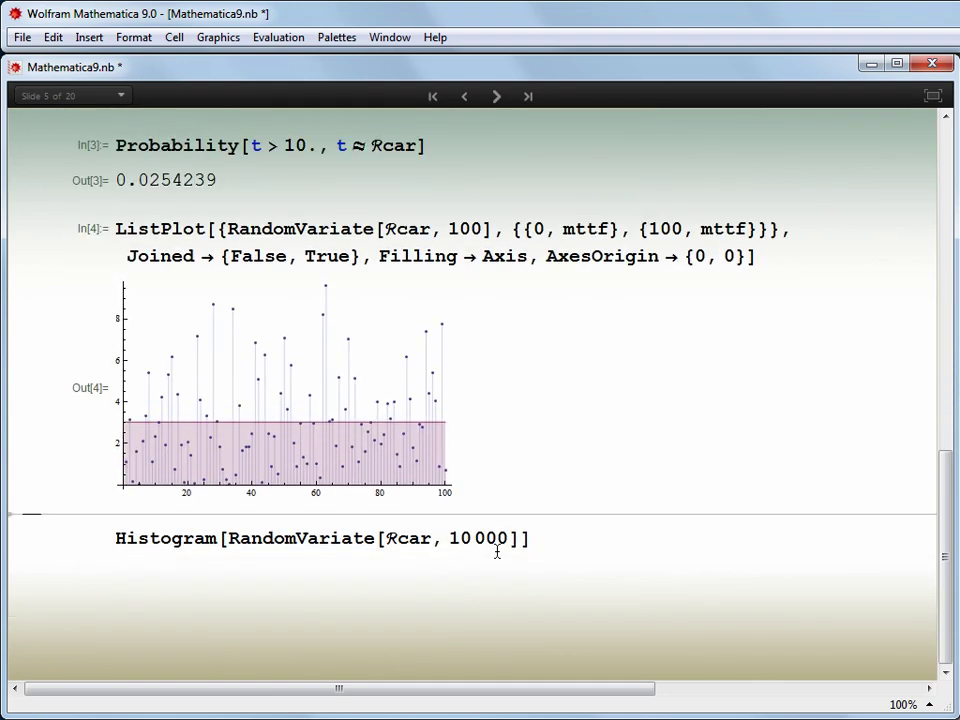
left_click(497, 553)
key("shift+Return")
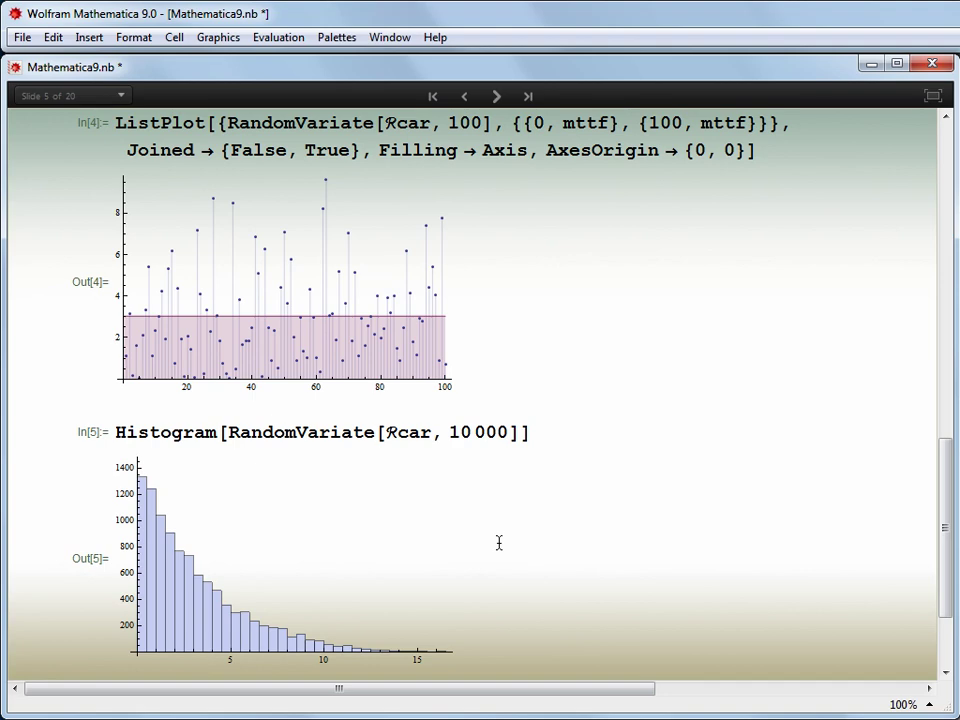
scroll(499, 542, "down", 3)
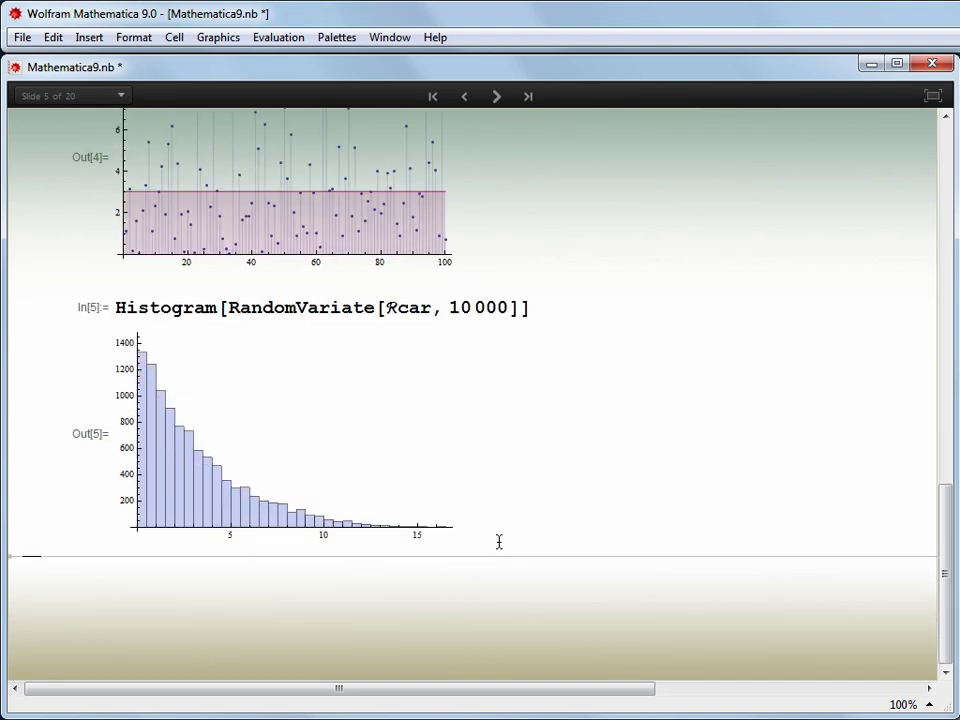
left_click(495, 97)
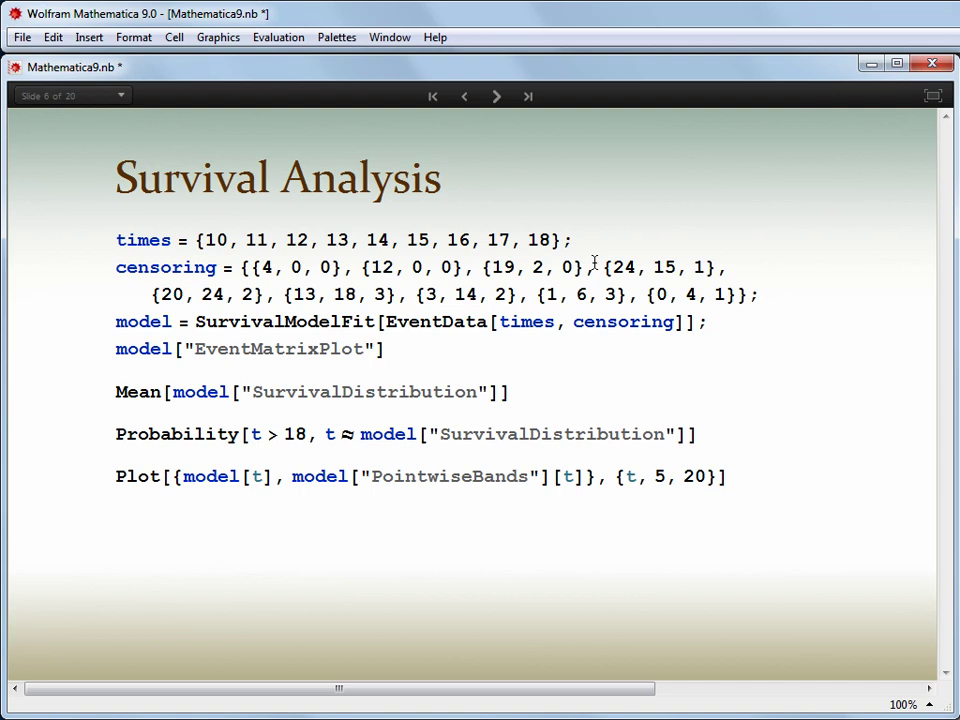
Fit the survival model to the times and censoring data and inspect the EventMatrixPlot bar values.
key("shift+Return")
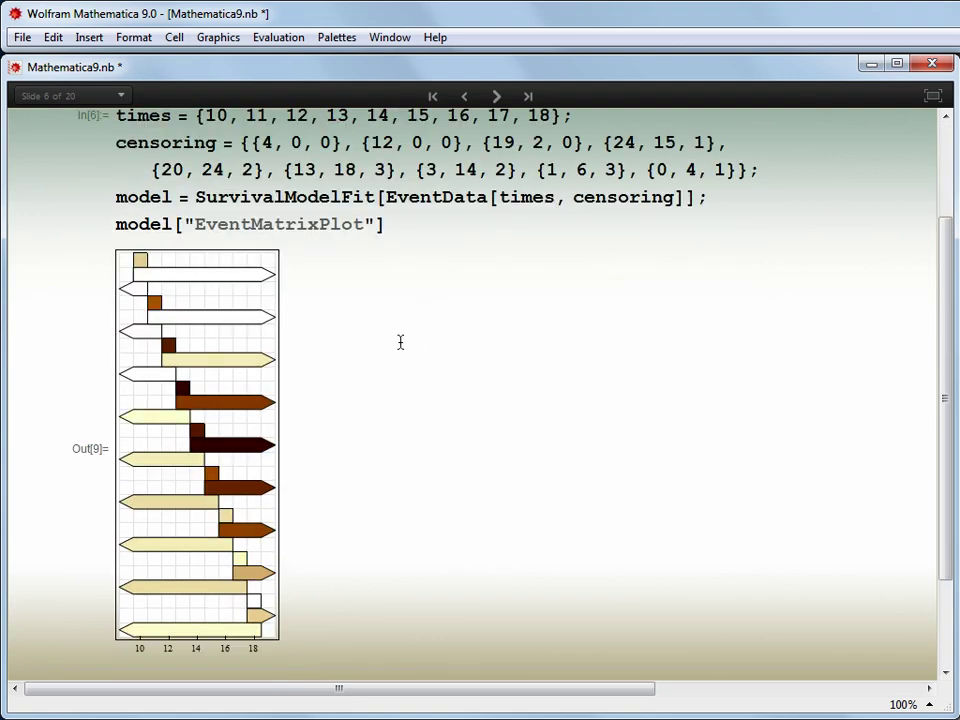
mouse_move(225, 421)
mouse_move(201, 440)
mouse_move(237, 453)
mouse_move(171, 423)
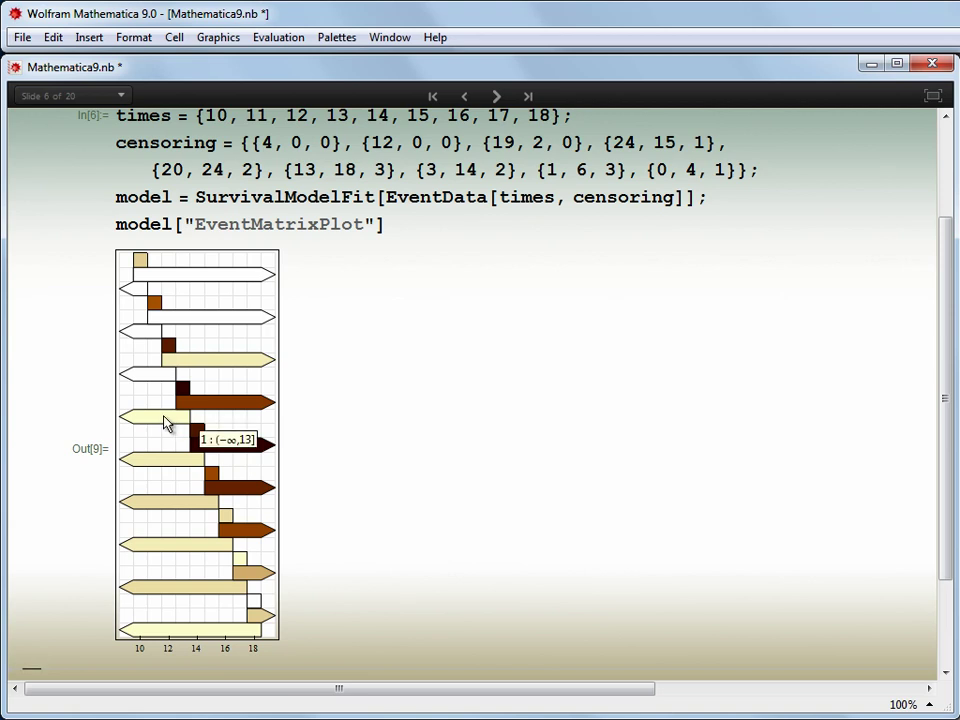
scroll(429, 347, "down", 3)
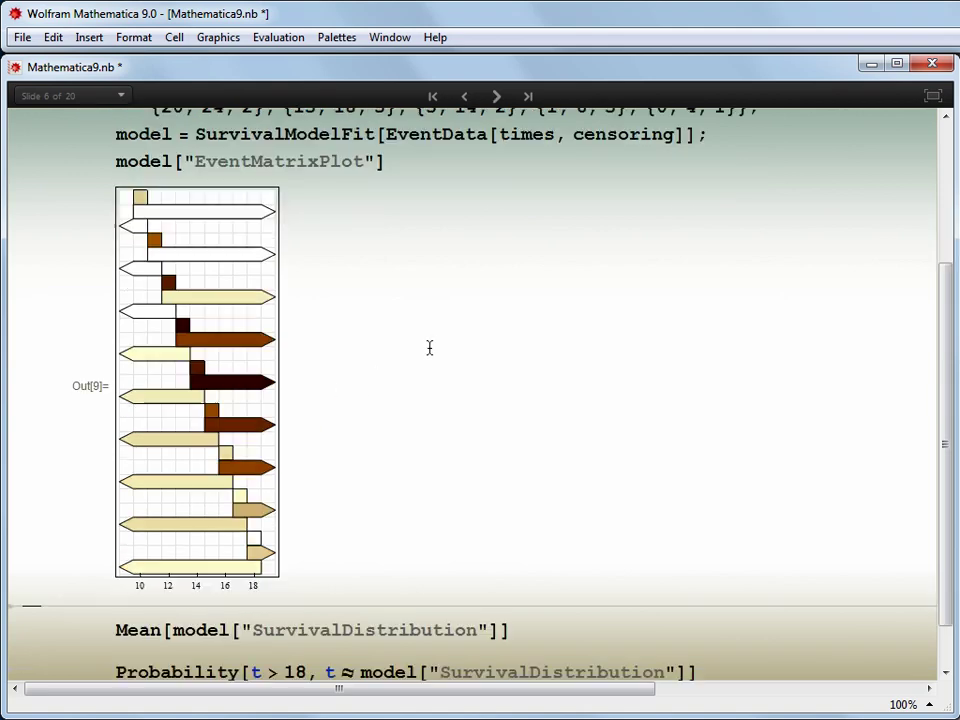
Evaluate the mean survival time (15.1973) and probability of surviving past 18 (0.307914).
left_click(485, 578)
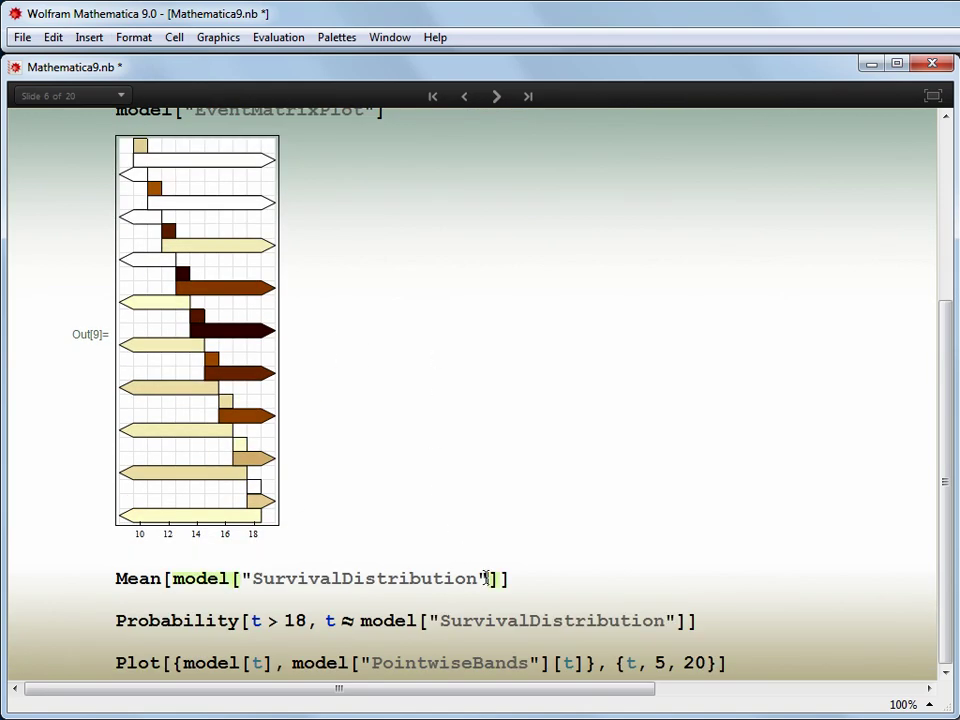
key("shift+Return")
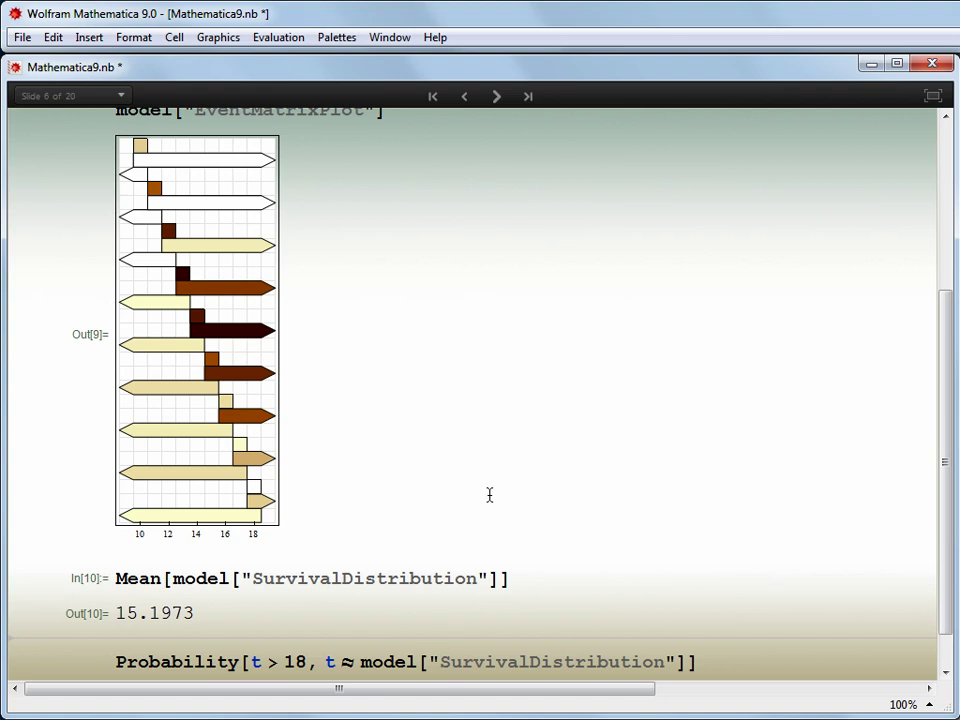
scroll(490, 494, "down", 1)
left_click(460, 621)
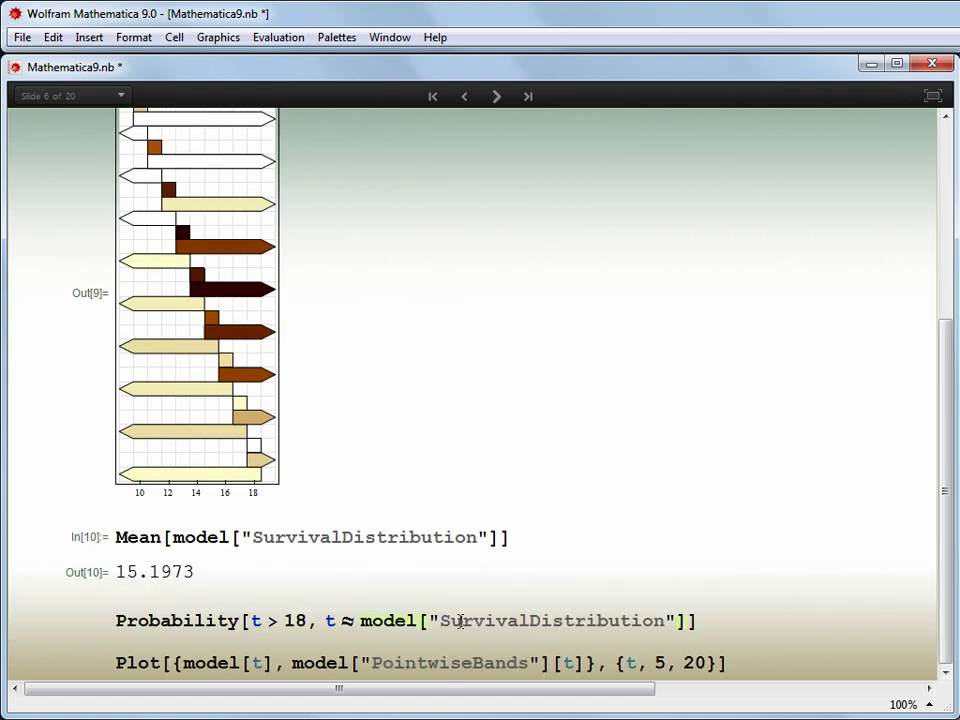
key("shift+Return")
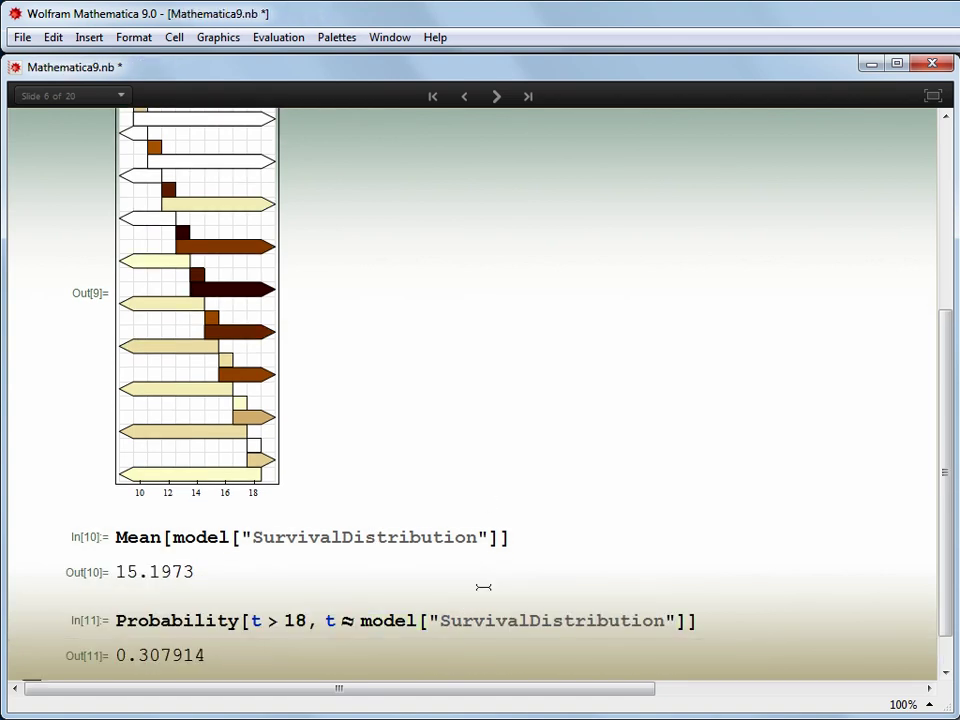
Plot the survival curve with PointwiseBands and move on to slide 7, RLink.
scroll(482, 585, "down", 1)
left_click(465, 658)
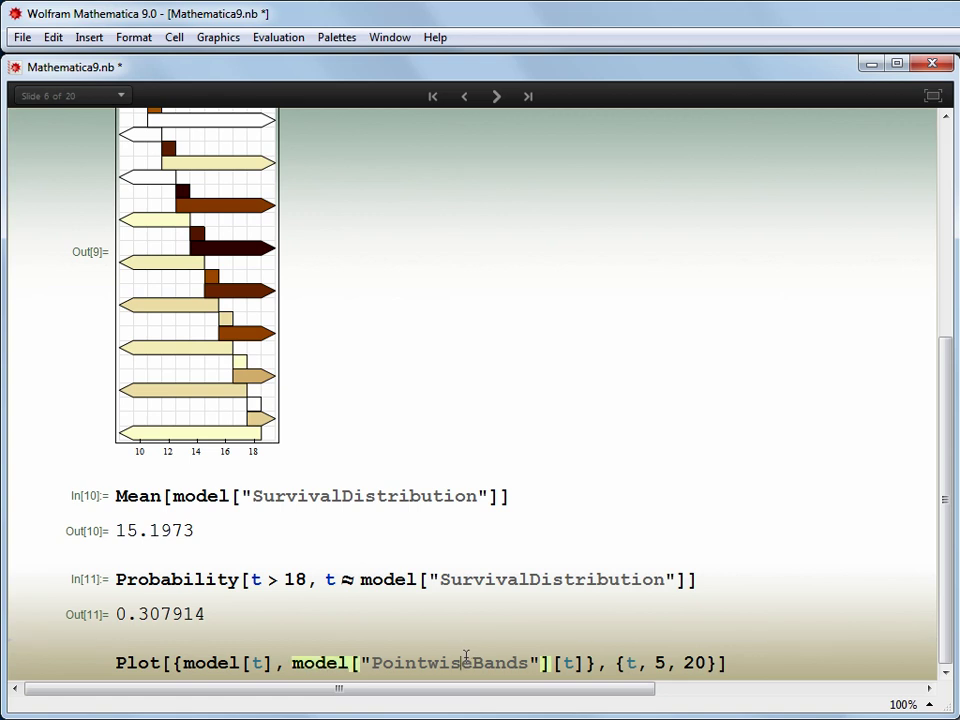
key("shift+Return")
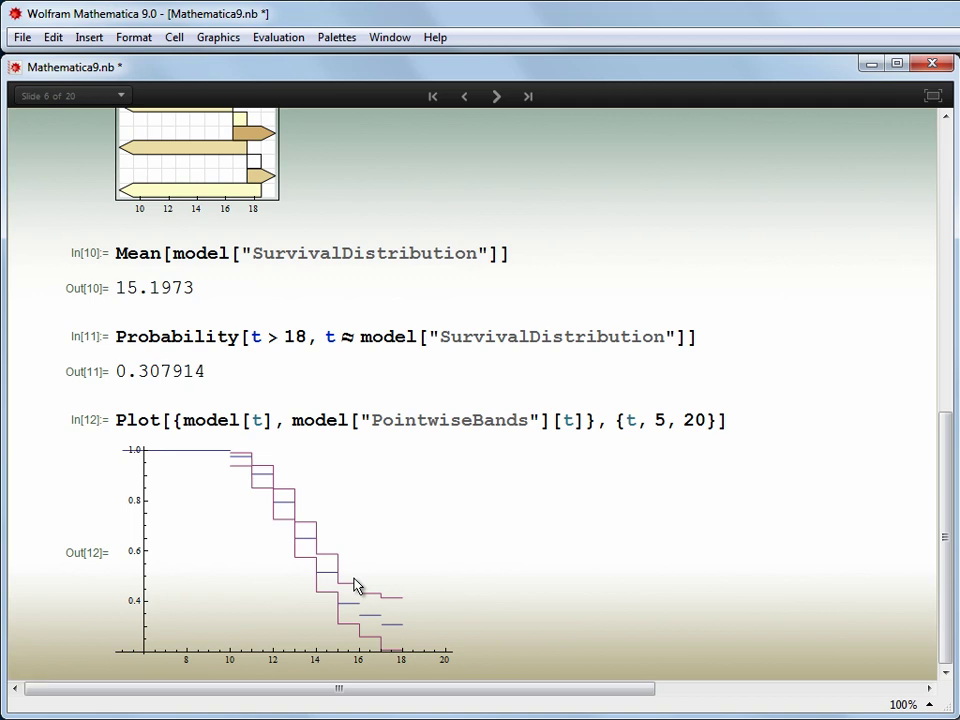
left_click(495, 97)
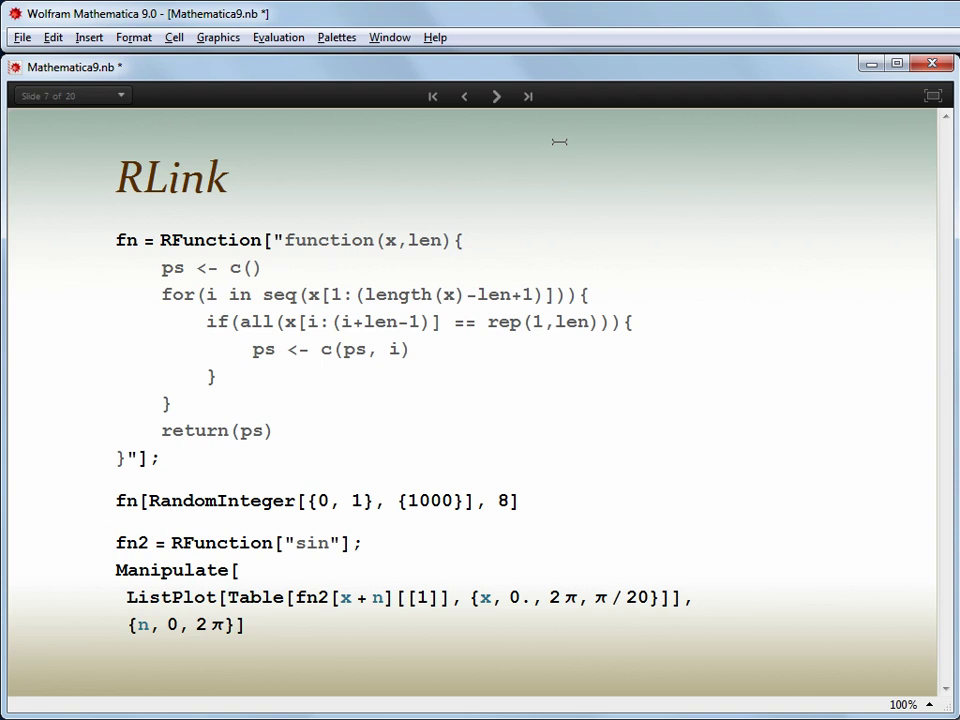
Define the R function fn and run it on 1000 random bits, returning {511, 841}.
left_click_drag(284, 240, 300, 452)
key("shift+Return")
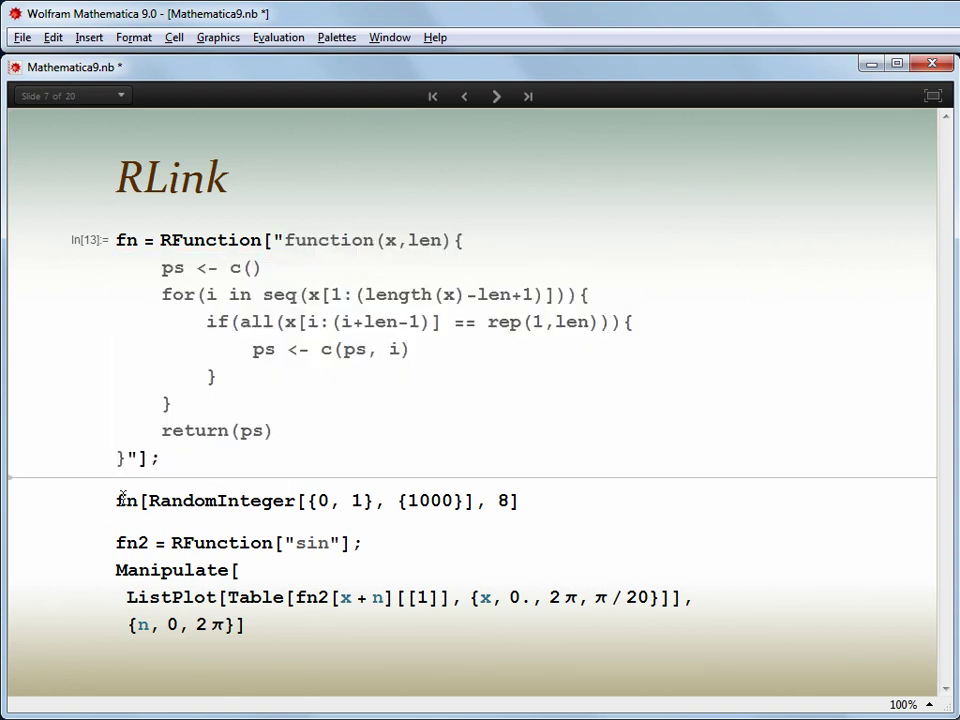
double_click(122, 499)
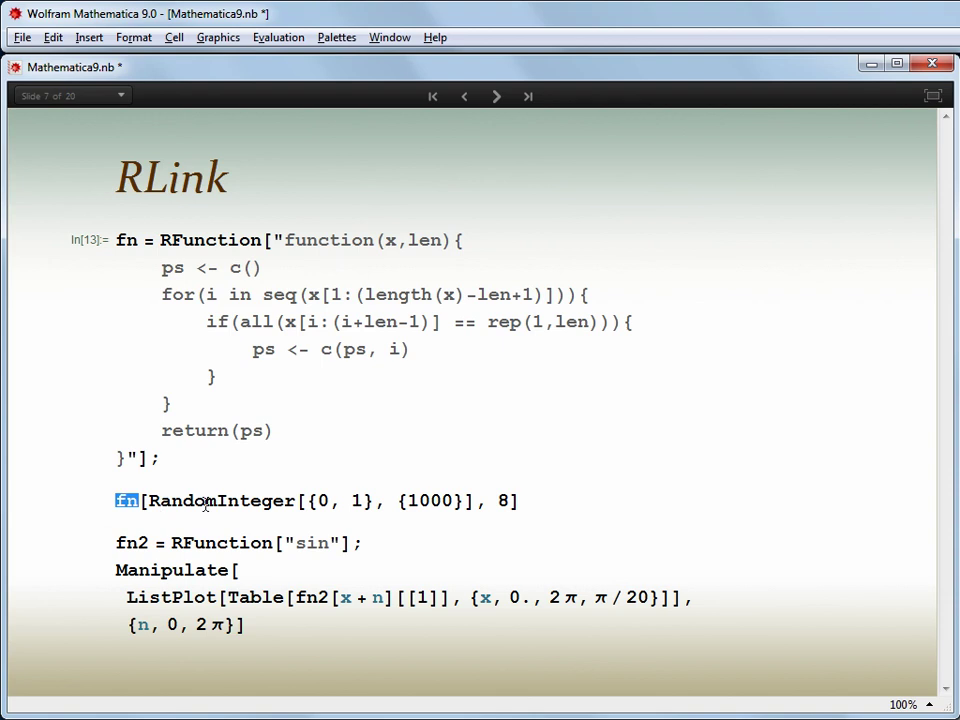
left_click_drag(205, 500, 495, 503)
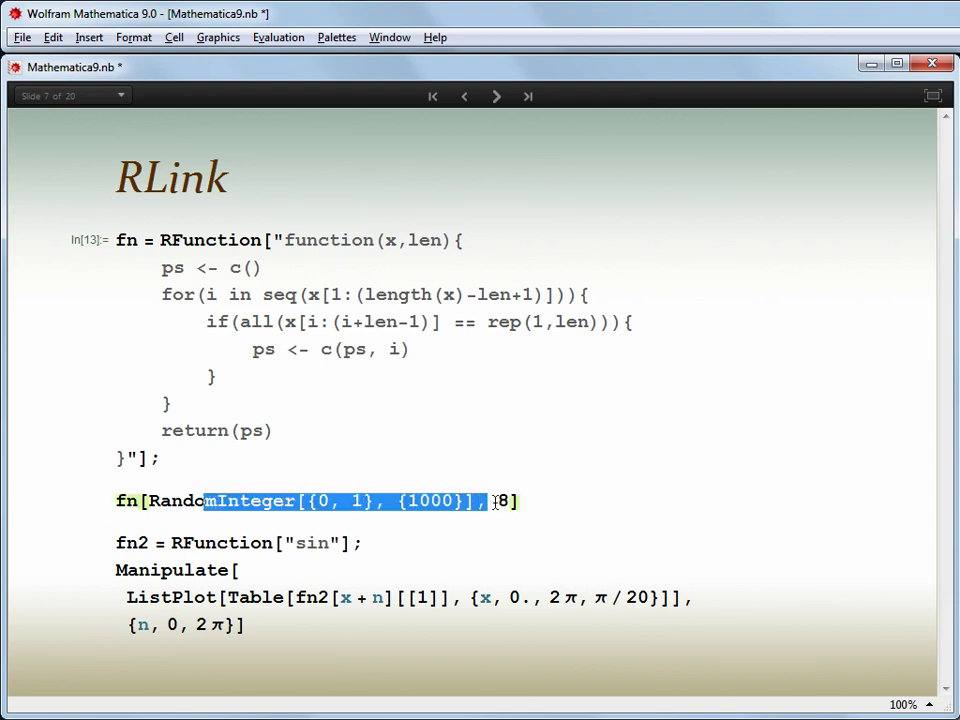
key("shift+Return")
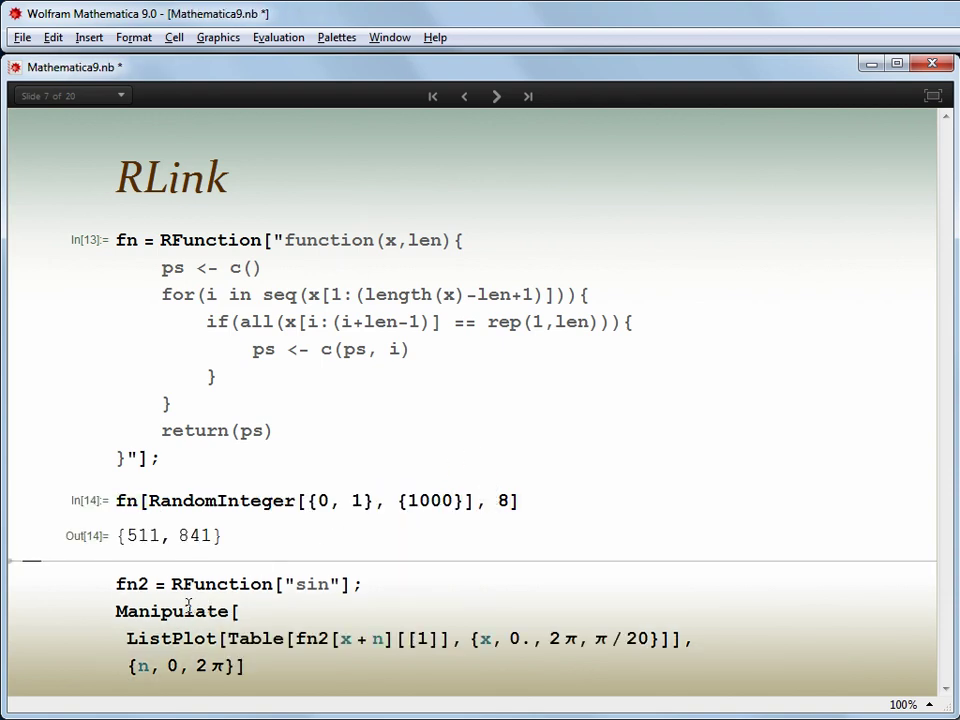
Define fn2 from R's sin and build the Manipulate ListPlot with an n control.
left_click_drag(170, 584, 362, 590)
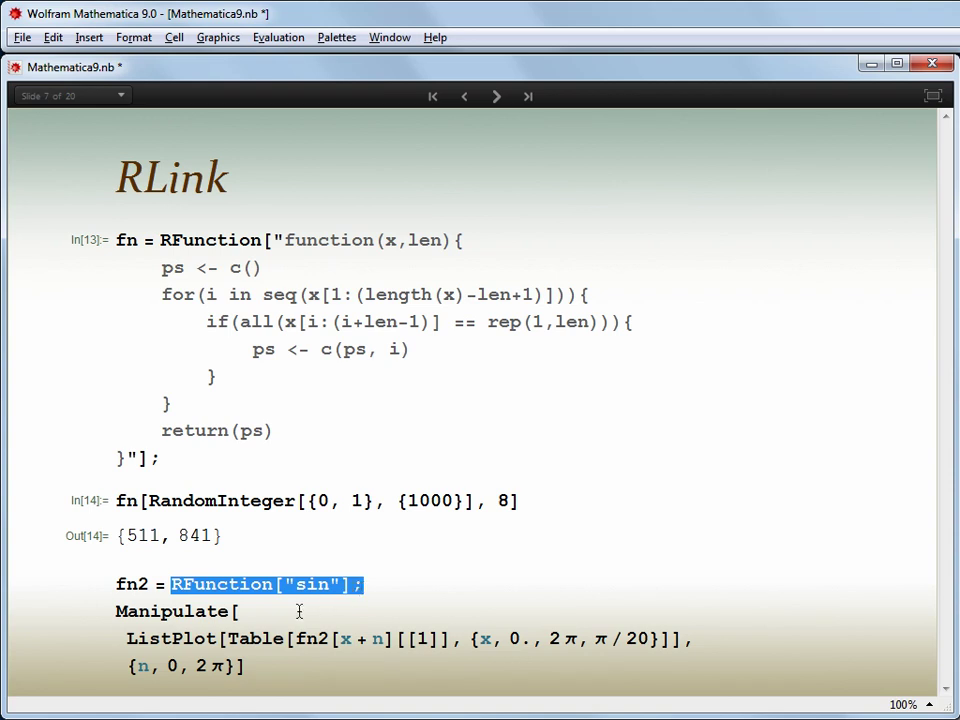
triple_click(180, 612)
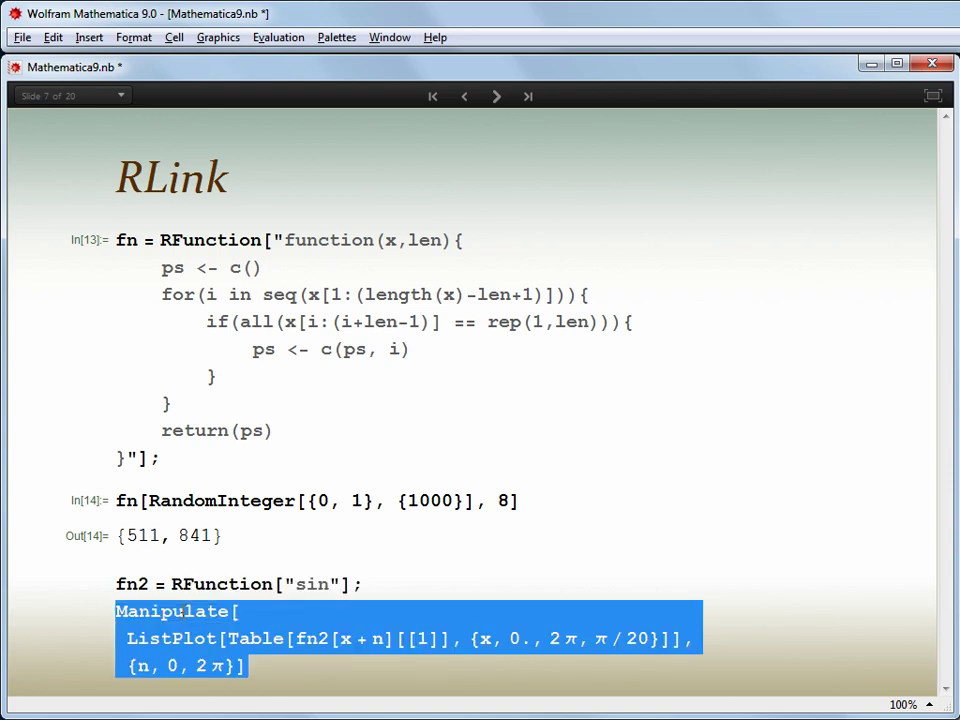
key("shift+Return")
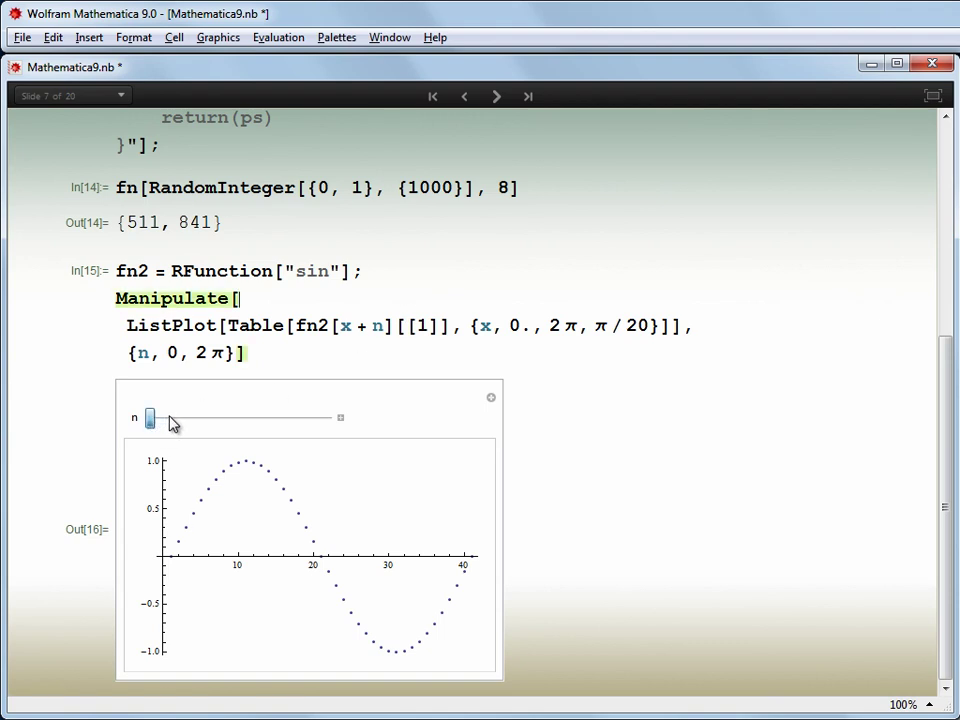
Increase n to shift the sine plot's phase, then advance past Application Areas to Image Processing.
left_click_drag(184, 422, 156, 425)
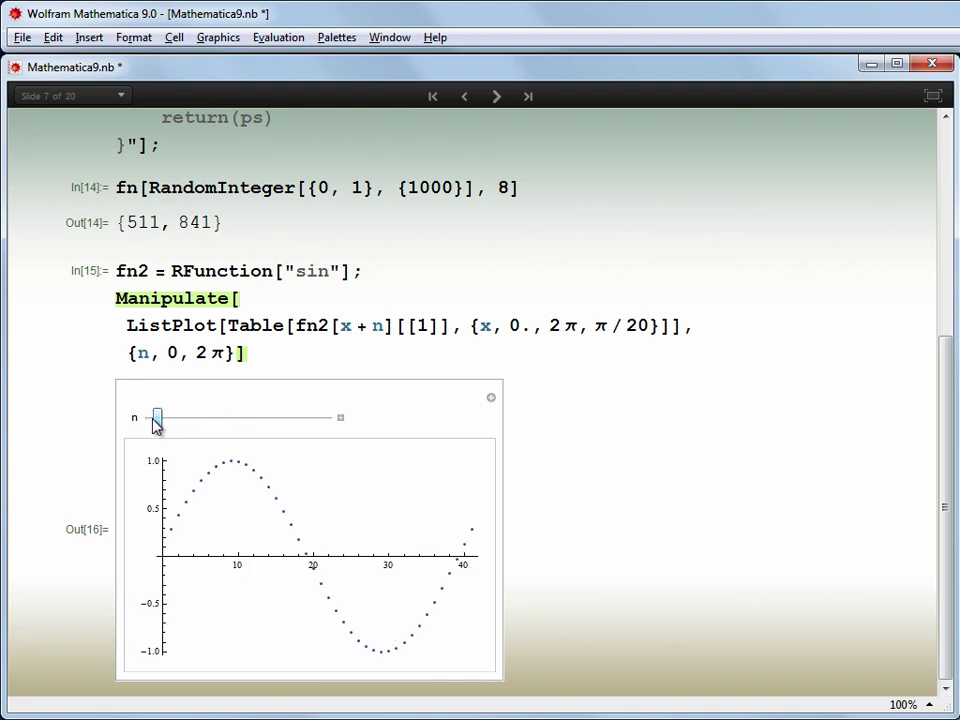
left_click(493, 96)
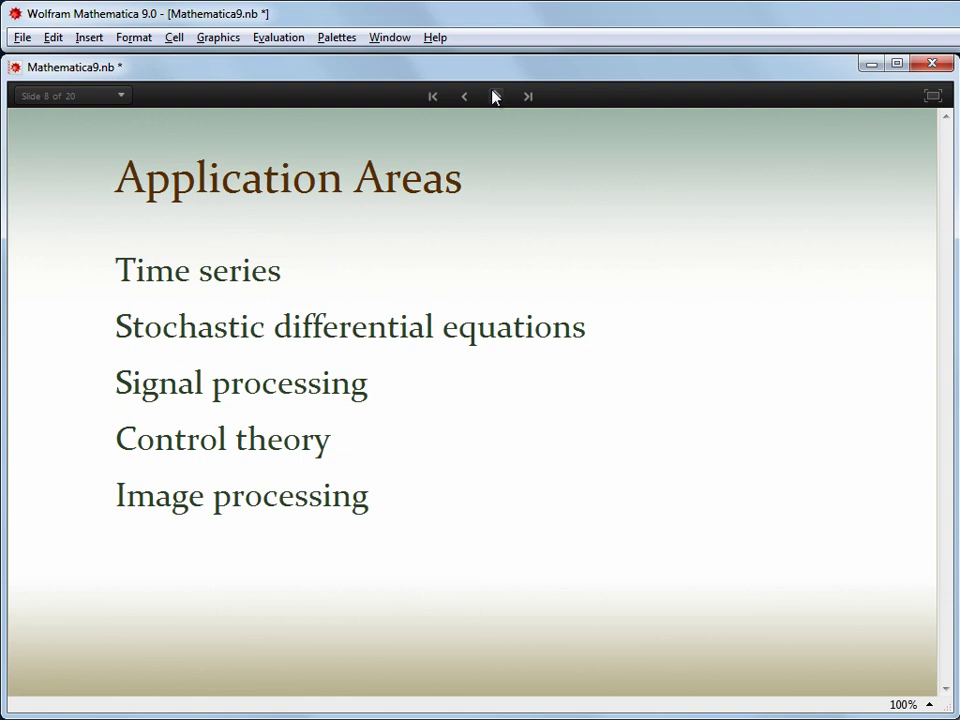
left_click(495, 99)
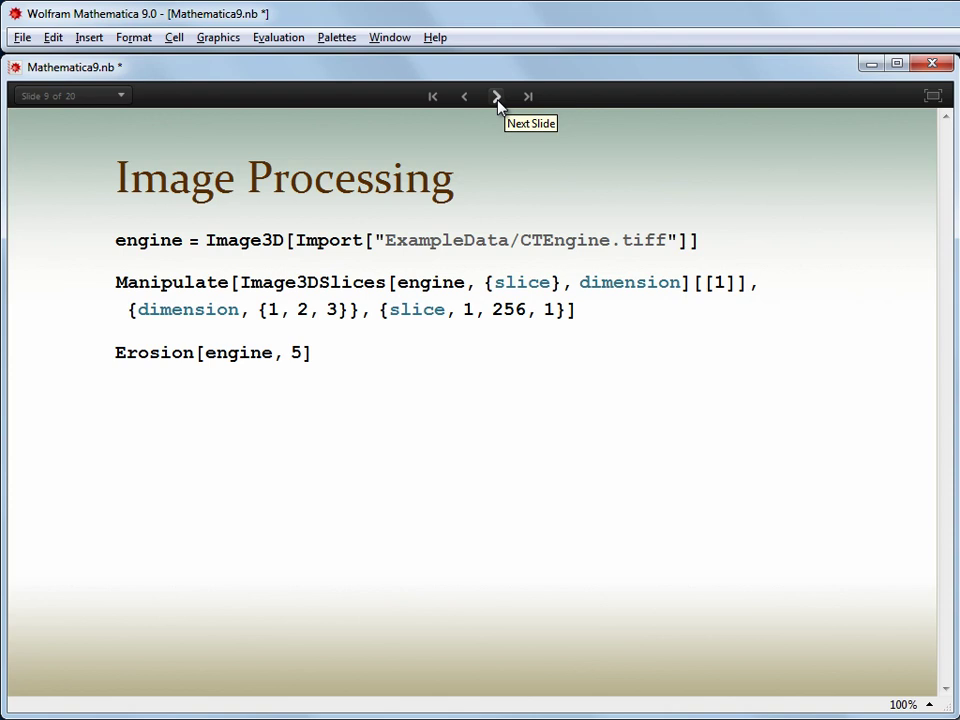
Import CTEngine.tiff as an Image3D engine, then enlarge and rotate the rendered block.
left_click(628, 240)
key("shift+Return")
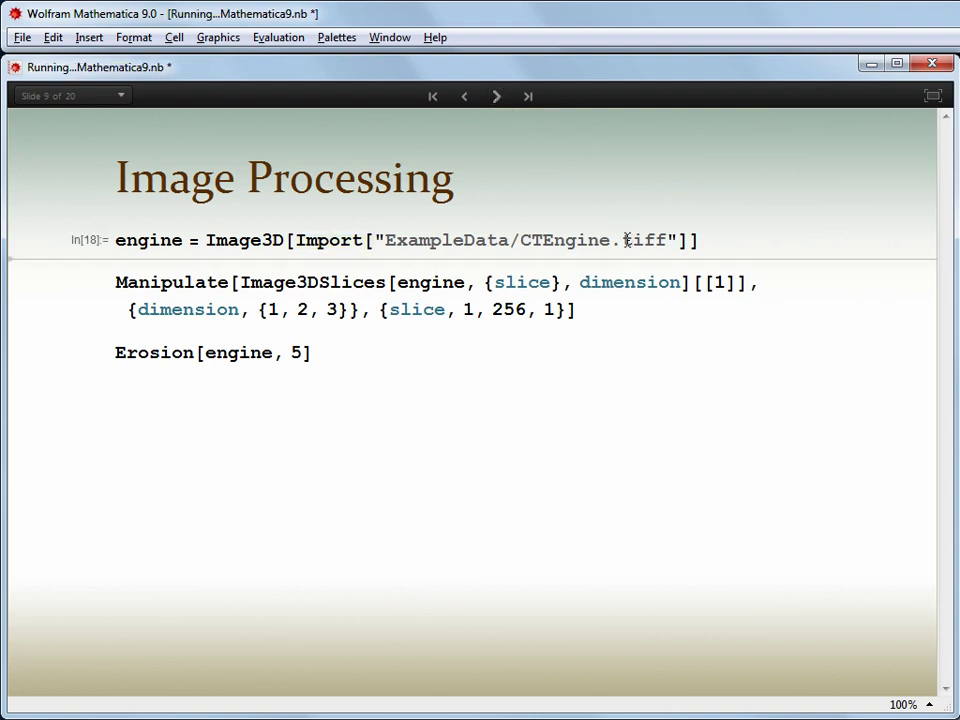
left_click(321, 401)
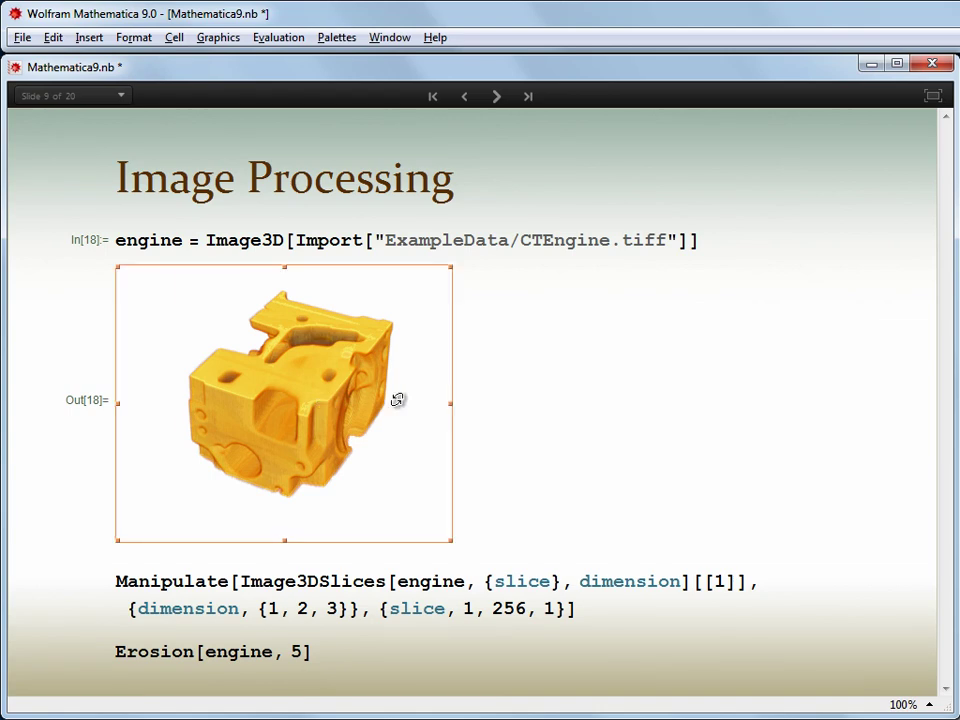
left_click_drag(450, 401, 619, 415)
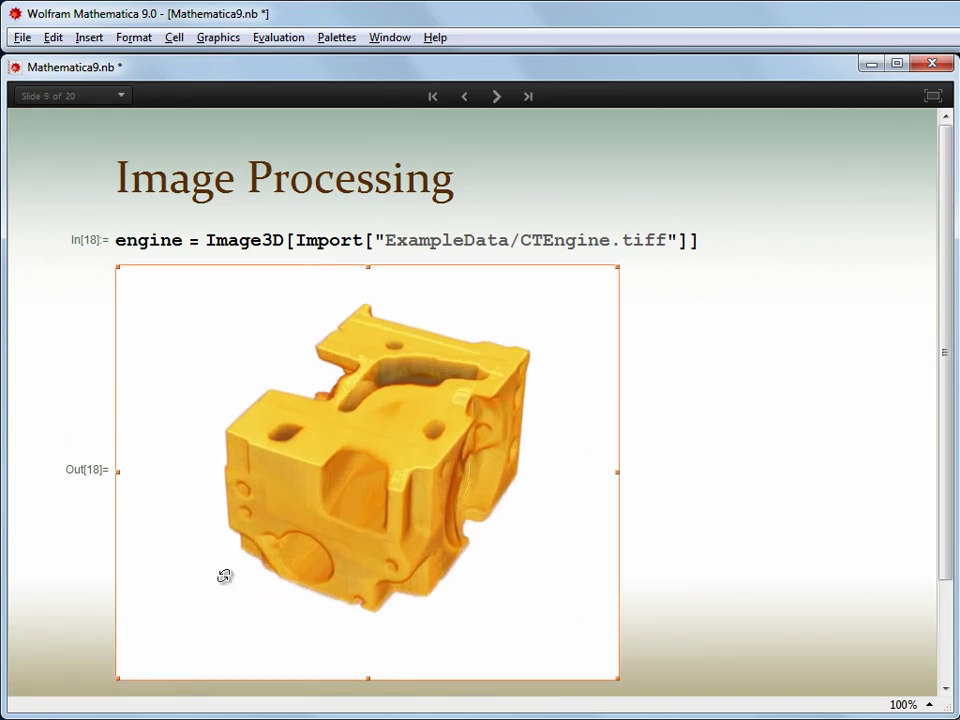
left_click_drag(225, 574, 431, 298)
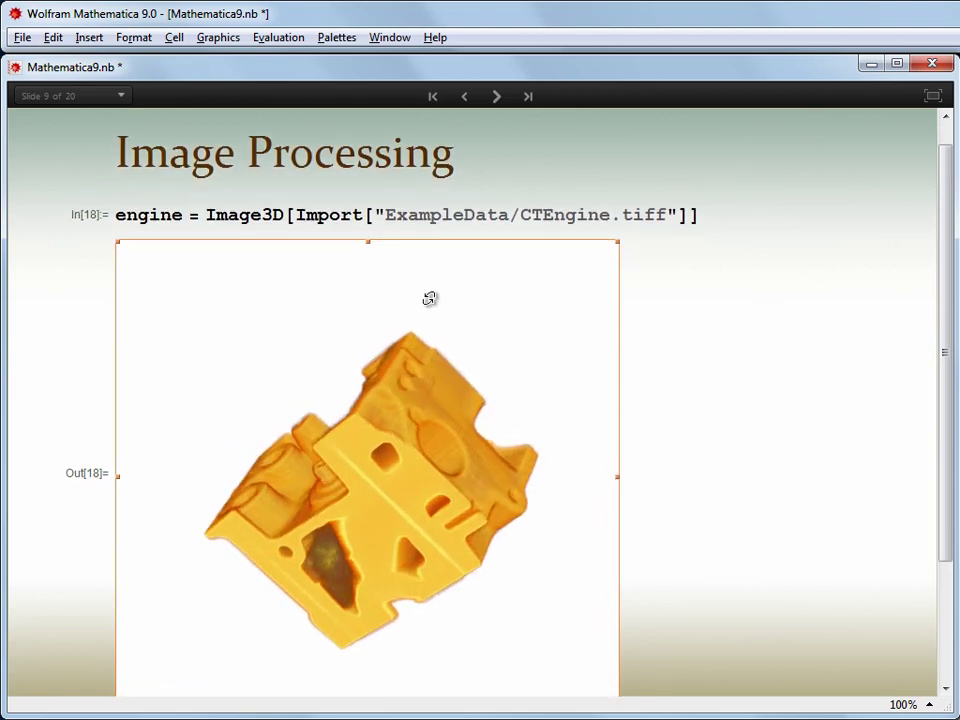
Give the engine render the LowRange opacity colour function and rotate the translucent result.
right_click(231, 354)
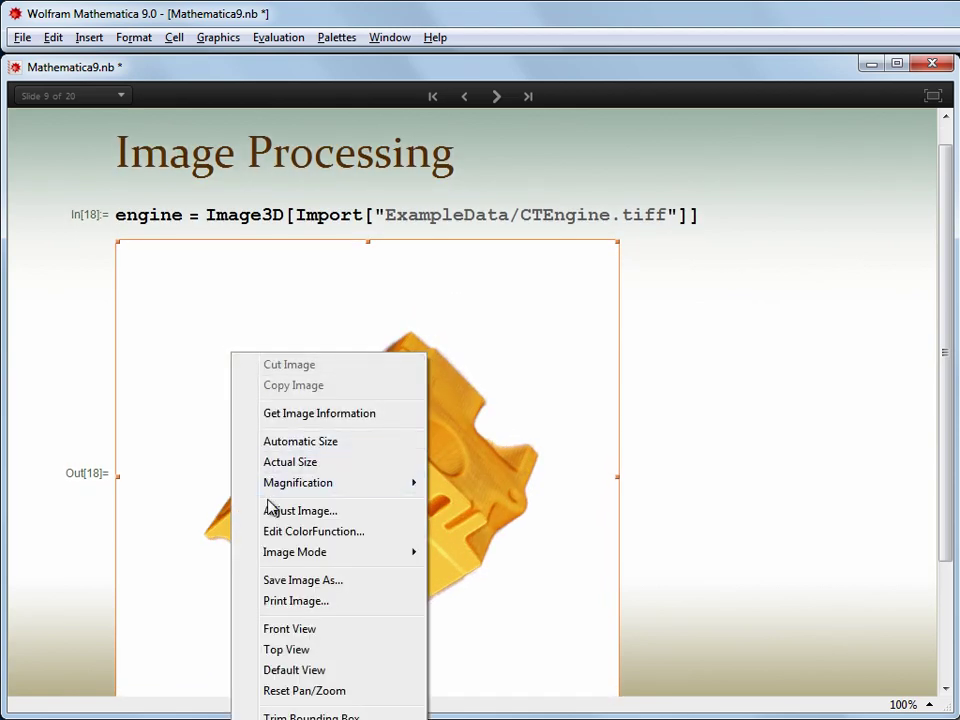
left_click(280, 531)
left_click(588, 324)
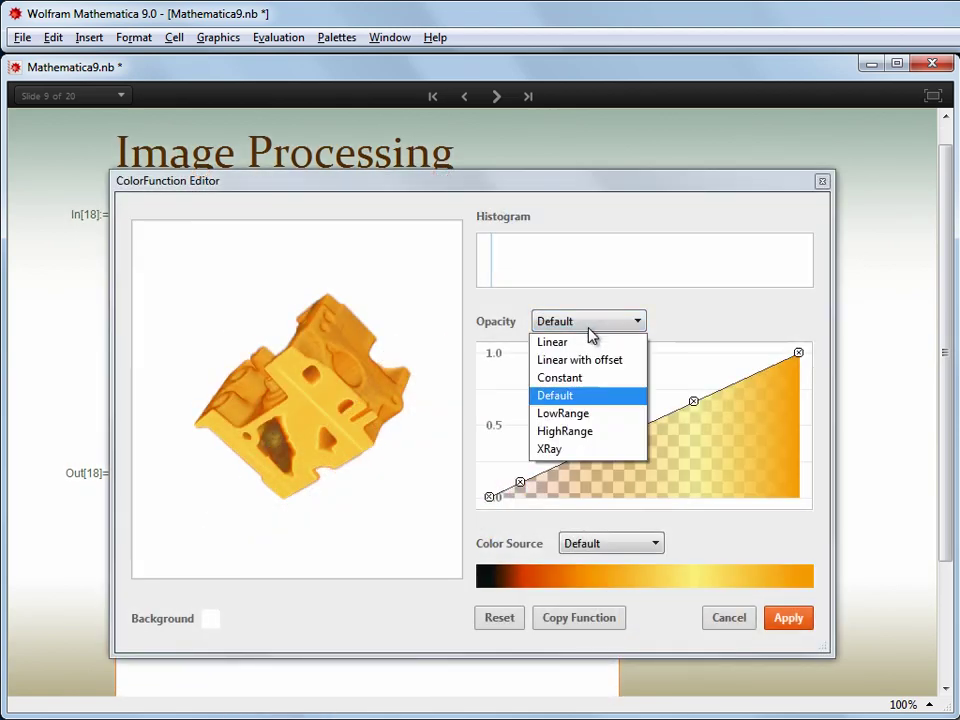
left_click(615, 414)
left_click(786, 618)
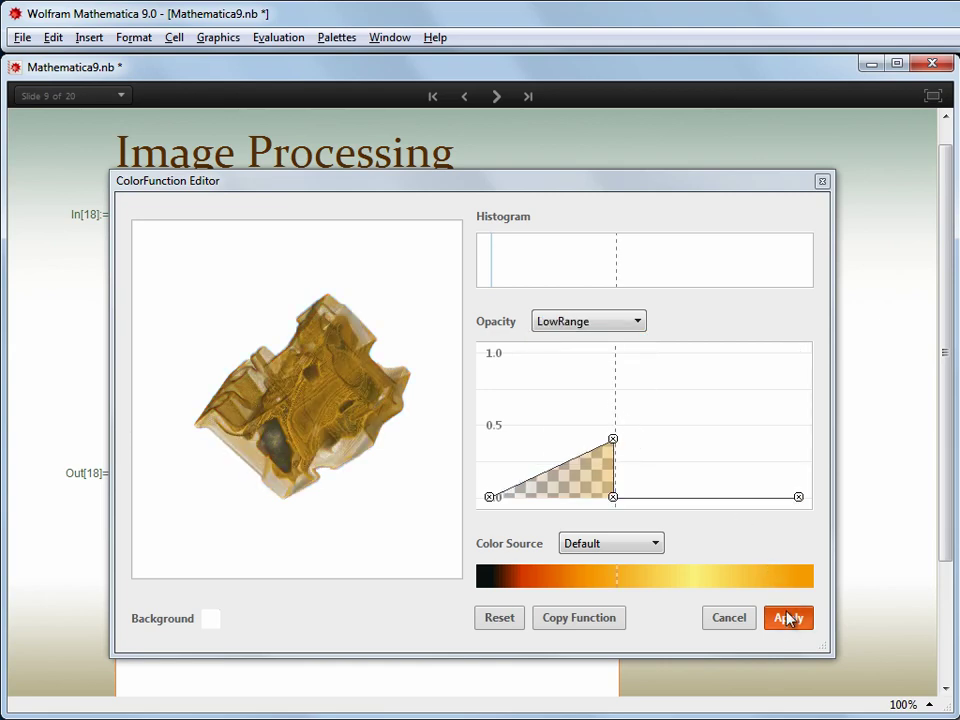
left_click(822, 182)
left_click_drag(450, 486, 542, 407)
scroll(347, 530, "down", 5)
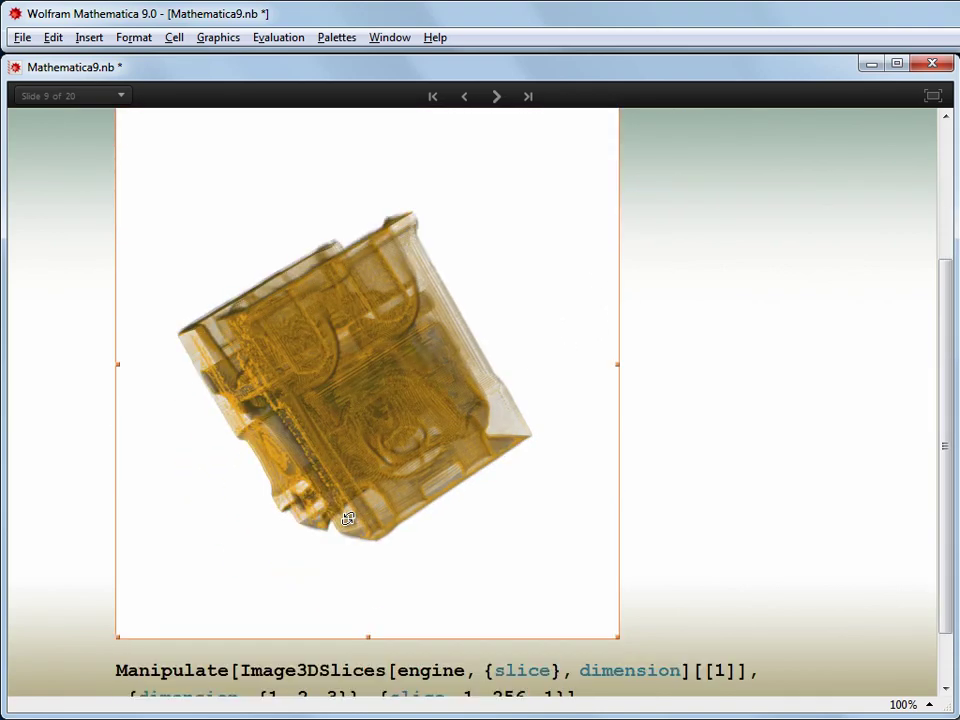
left_click(310, 610)
Run the Image3DSlices viewer and step through engine cross-sections, including dimensions 2 and 3.
key("shift+Return")
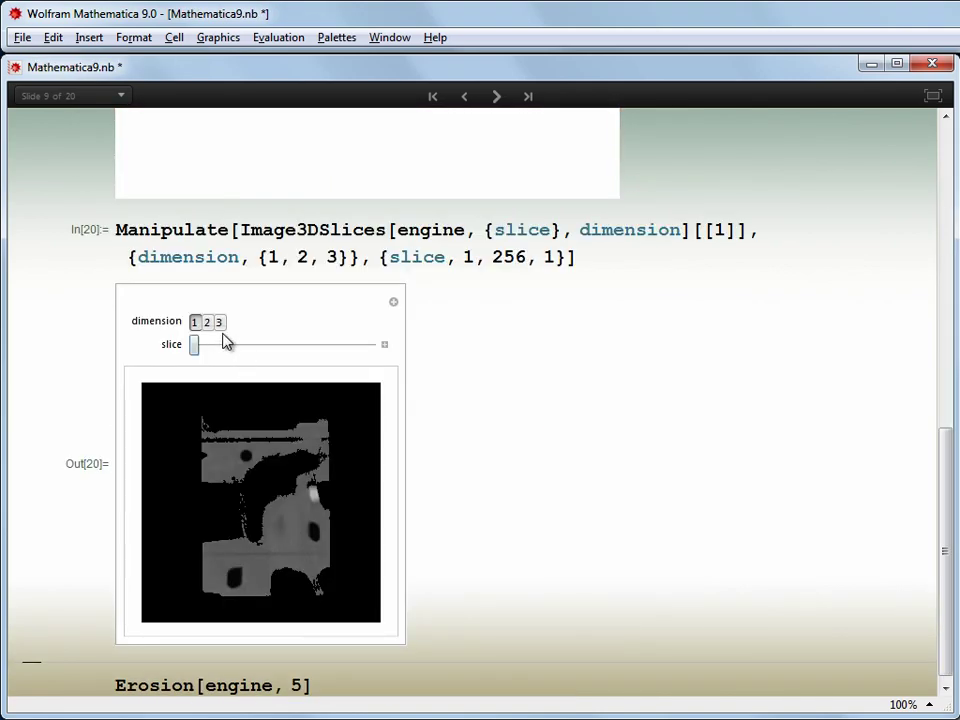
left_click_drag(195, 345, 251, 345)
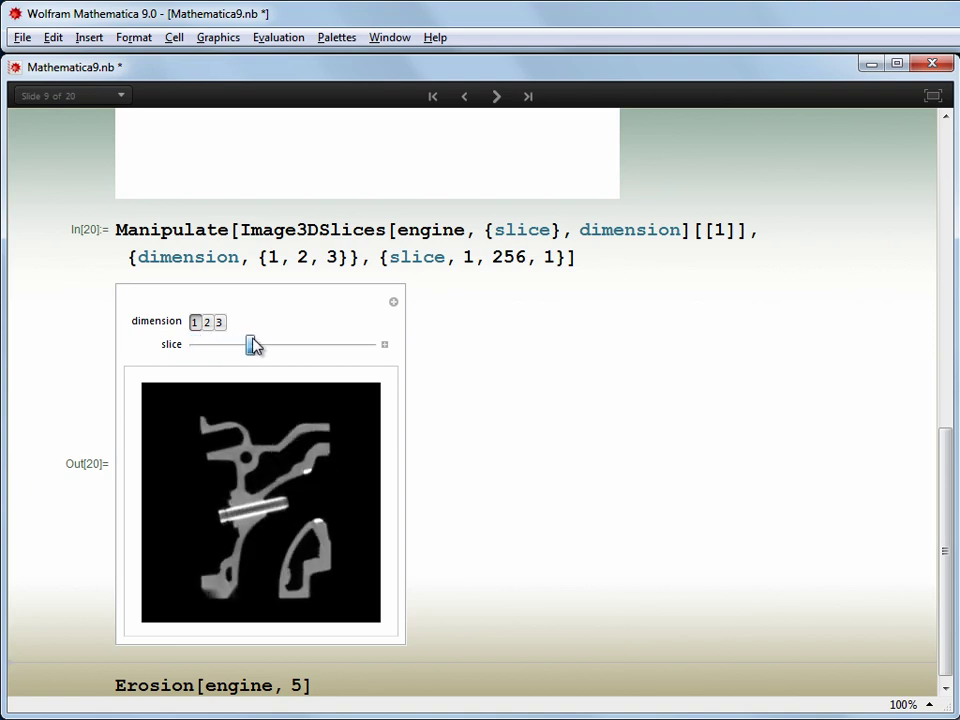
left_click(208, 322)
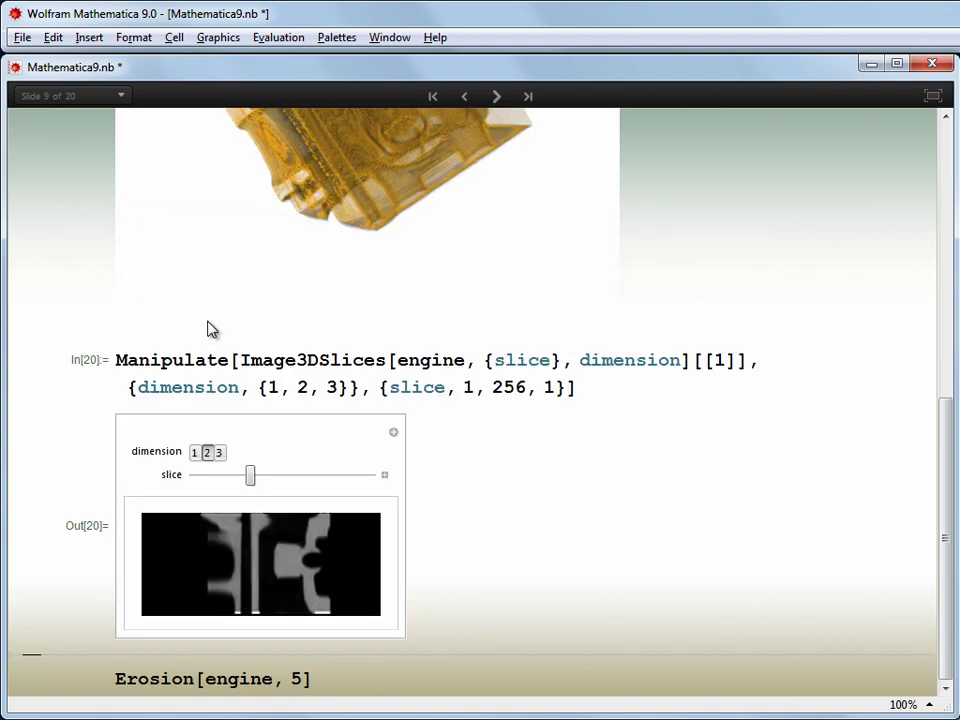
left_click_drag(247, 476, 343, 477)
left_click_drag(352, 477, 262, 480)
left_click(220, 454)
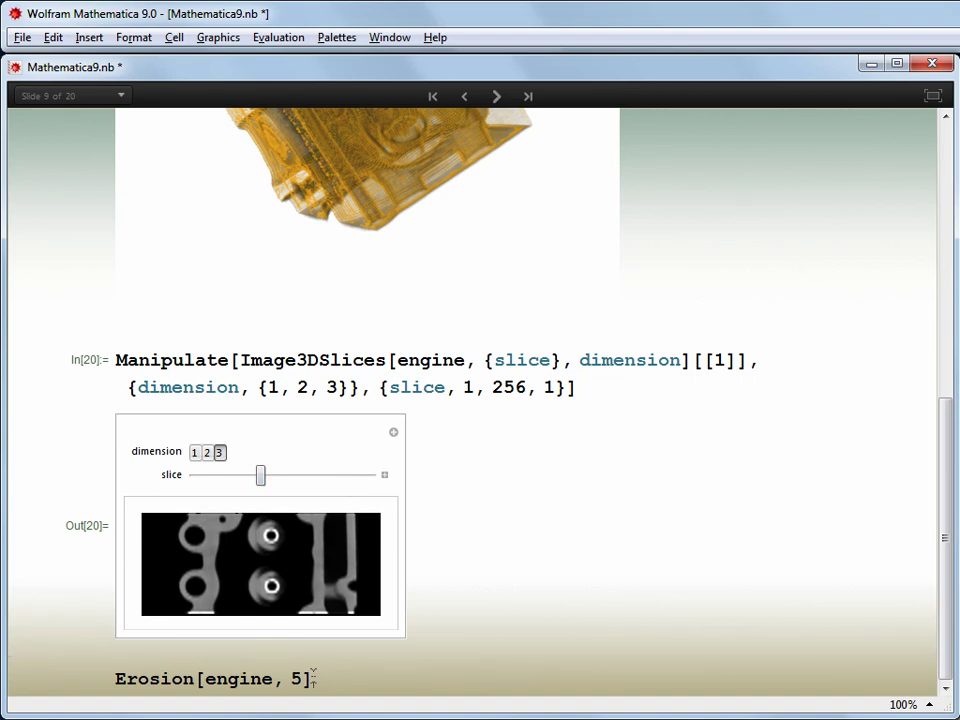
Evaluate Erosion[engine, 5], rotate the eroded engine, and advance to slide 10.
key("shift+Return")
left_click_drag(290, 560, 449, 495)
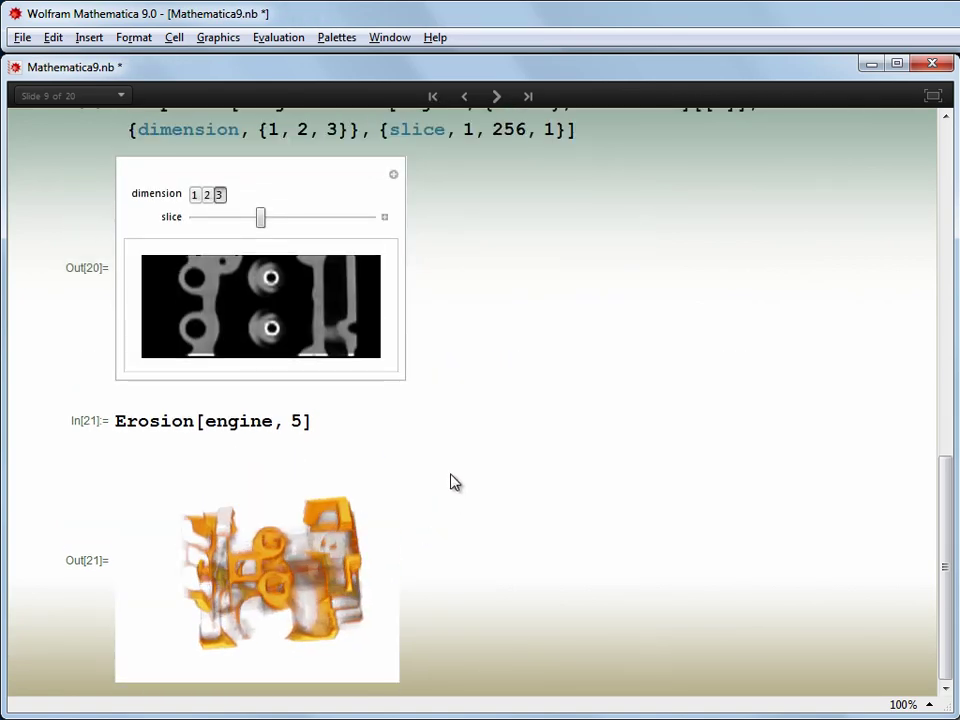
left_click(497, 96)
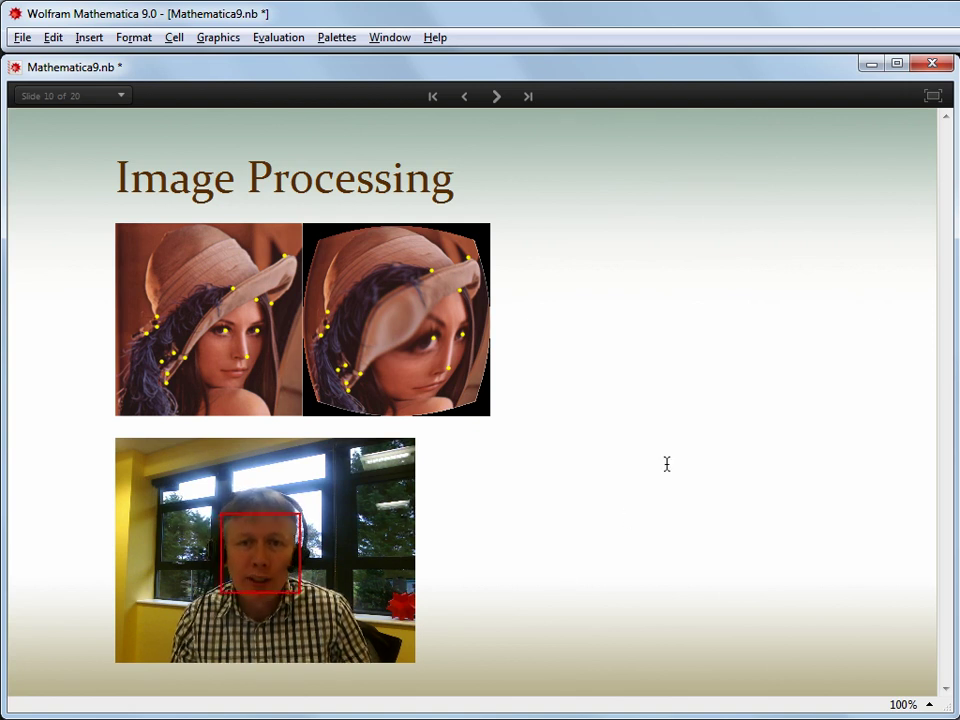
Advance from the face-detection slide 10 to slide 11, Graph Theory.
left_click(498, 100)
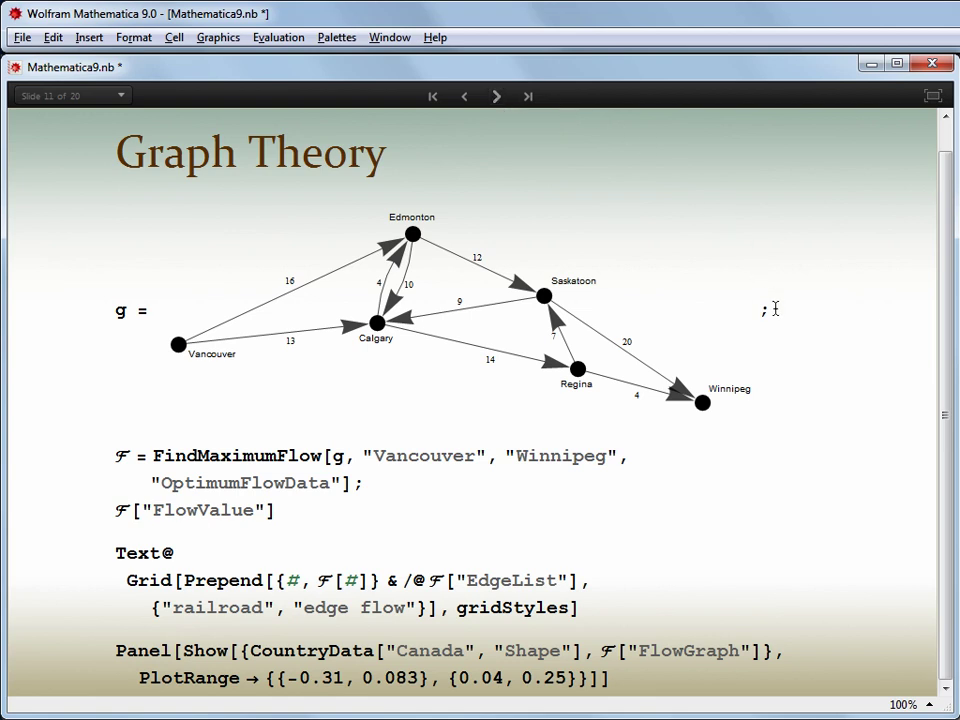
Compute the Vancouver–Winnipeg maximum flow (23) and build the railroad edge-flow table.
key("shift+Return")
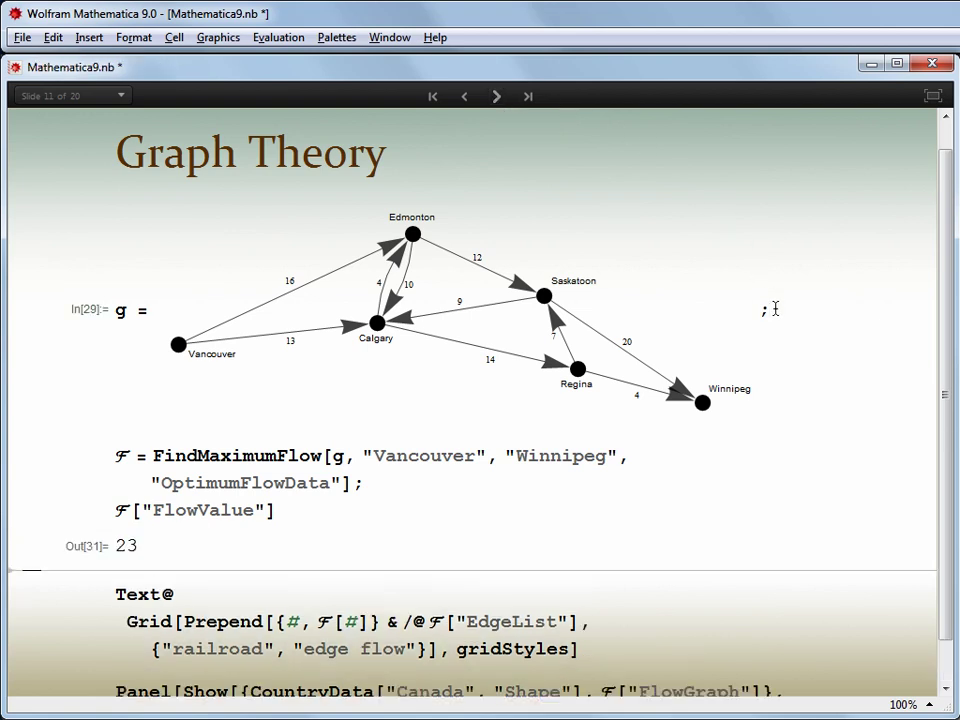
scroll(735, 300, "down", 1)
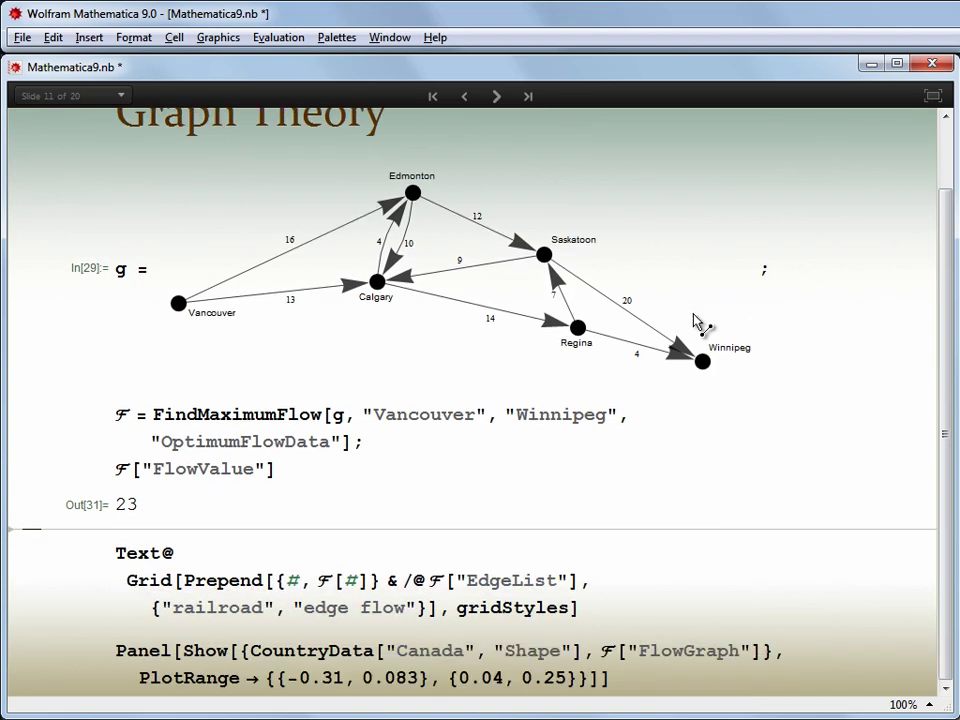
left_click(413, 581)
key("shift+Return")
Draw the flow graph over Canada's outline and advance to the Facebook network slide.
scroll(425, 540, "down", 2)
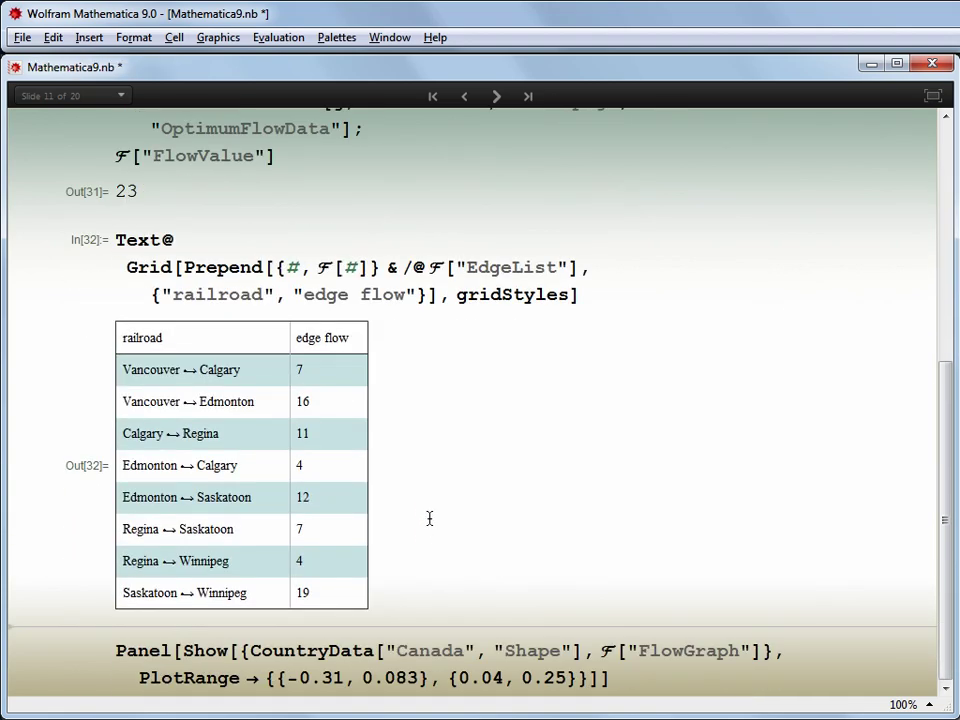
left_click(439, 660)
key("shift+Return")
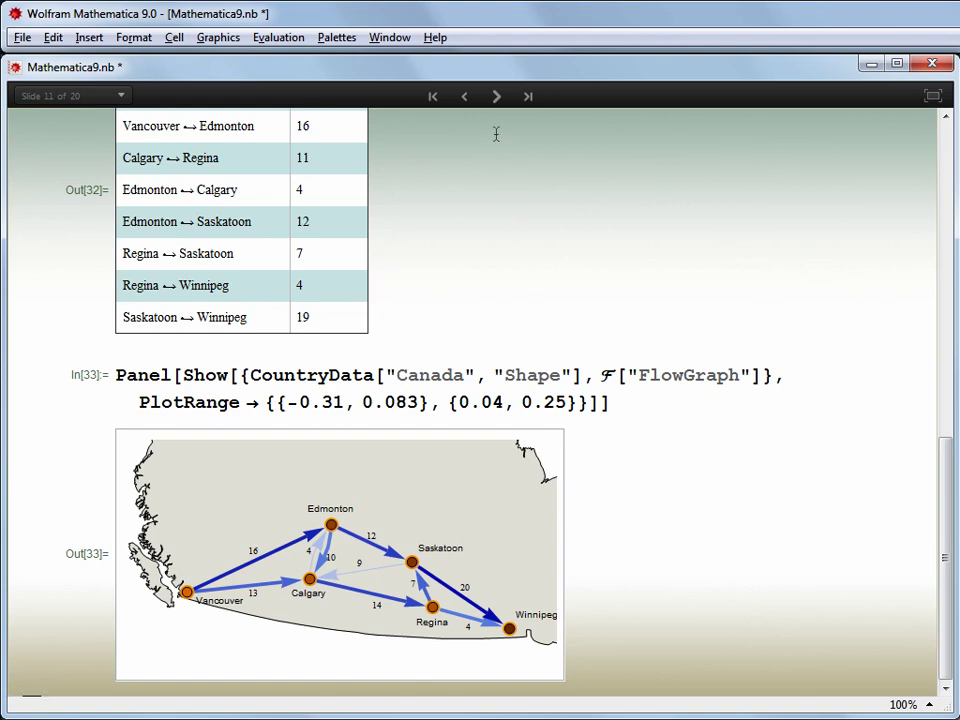
left_click(496, 97)
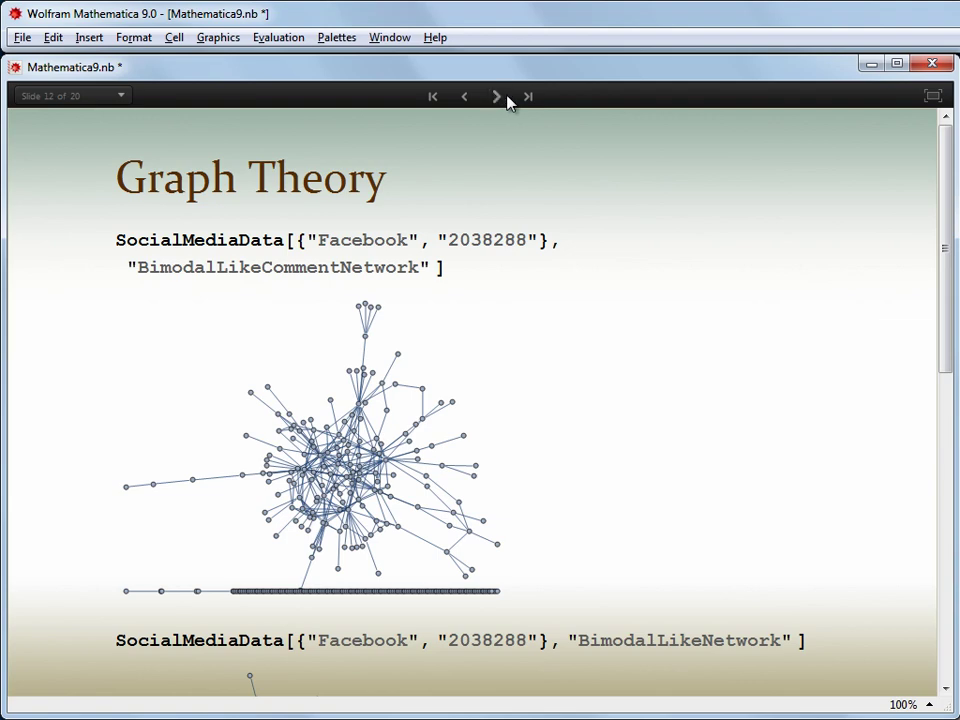
Scroll down the Facebook network slide, then advance to slide 13, Enhanced Differential Equation Solvers.
left_click_drag(940, 195, 909, 524)
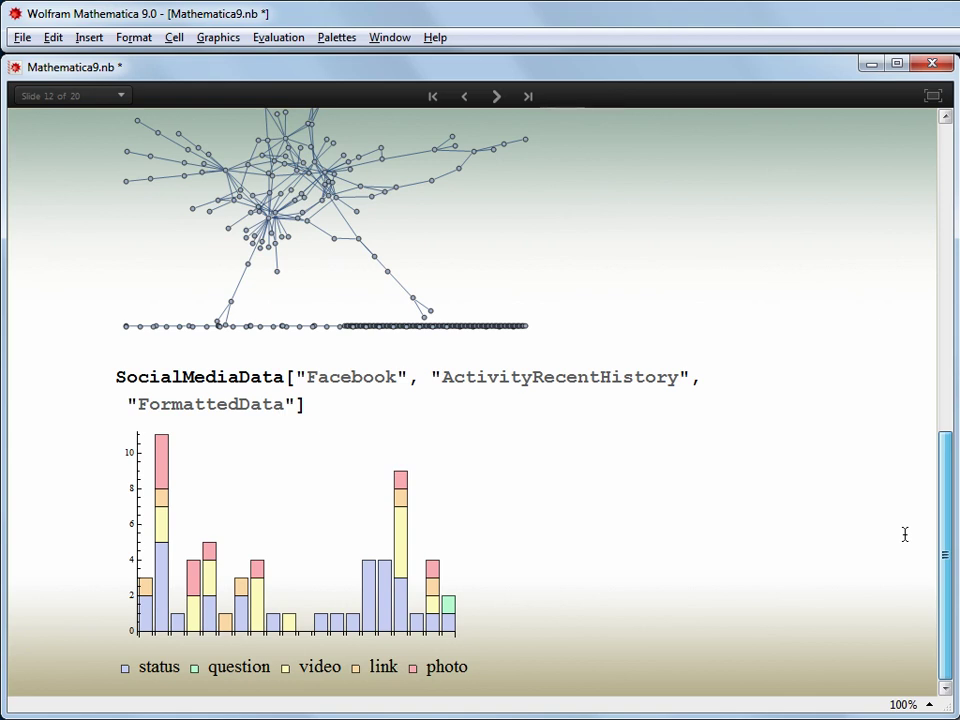
left_click(497, 97)
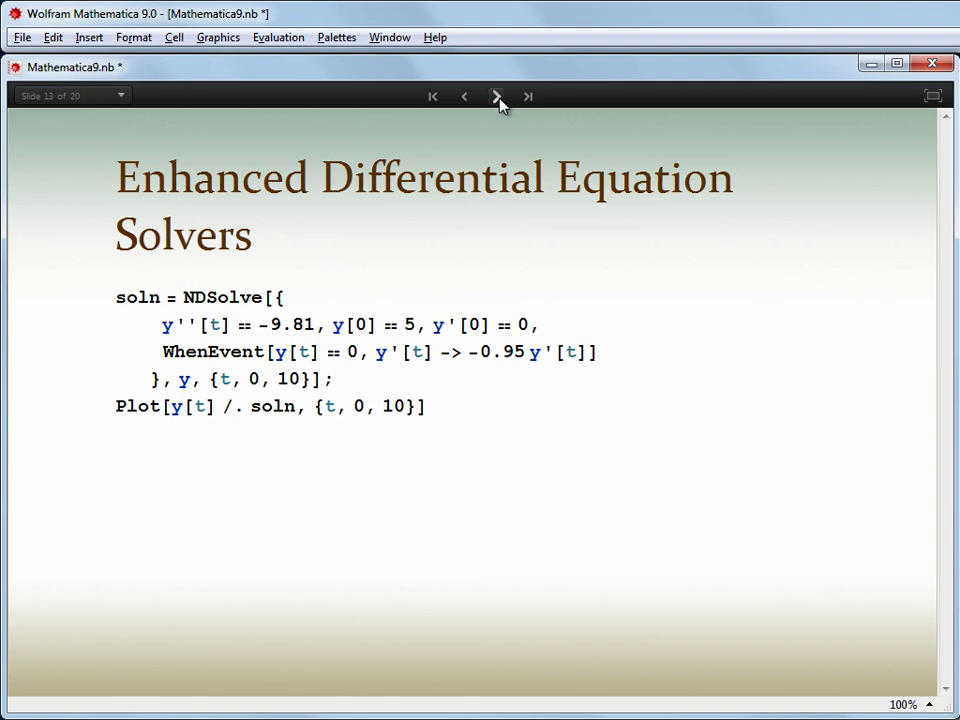
Solve and plot the bouncing ball with its WhenEvent bounce rule, then advance to slide 14.
left_click_drag(163, 325, 551, 325)
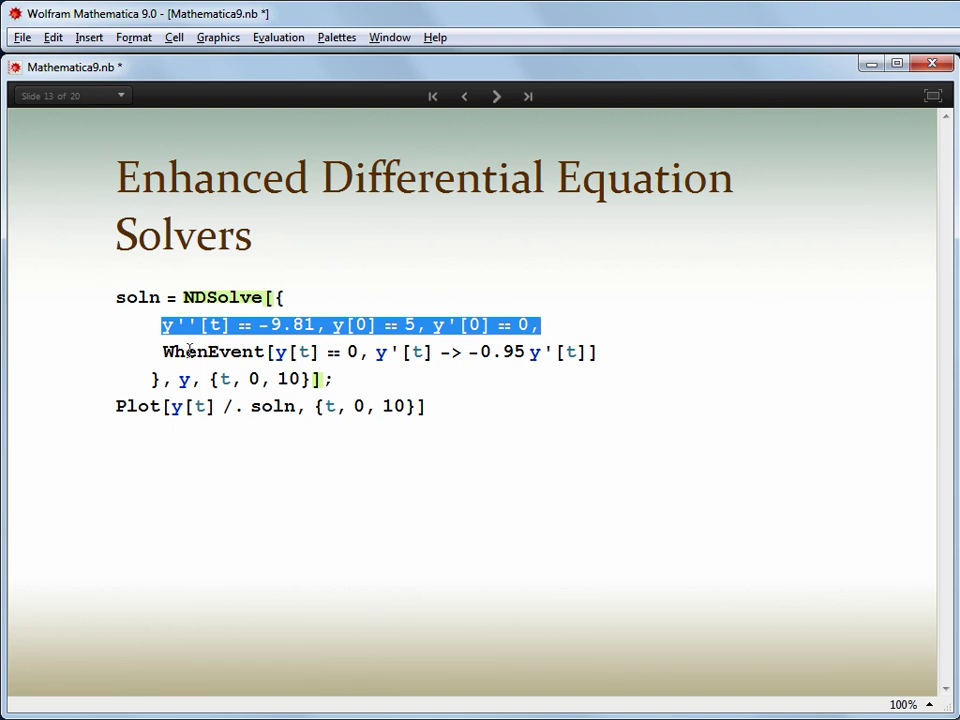
left_click_drag(163, 351, 625, 353)
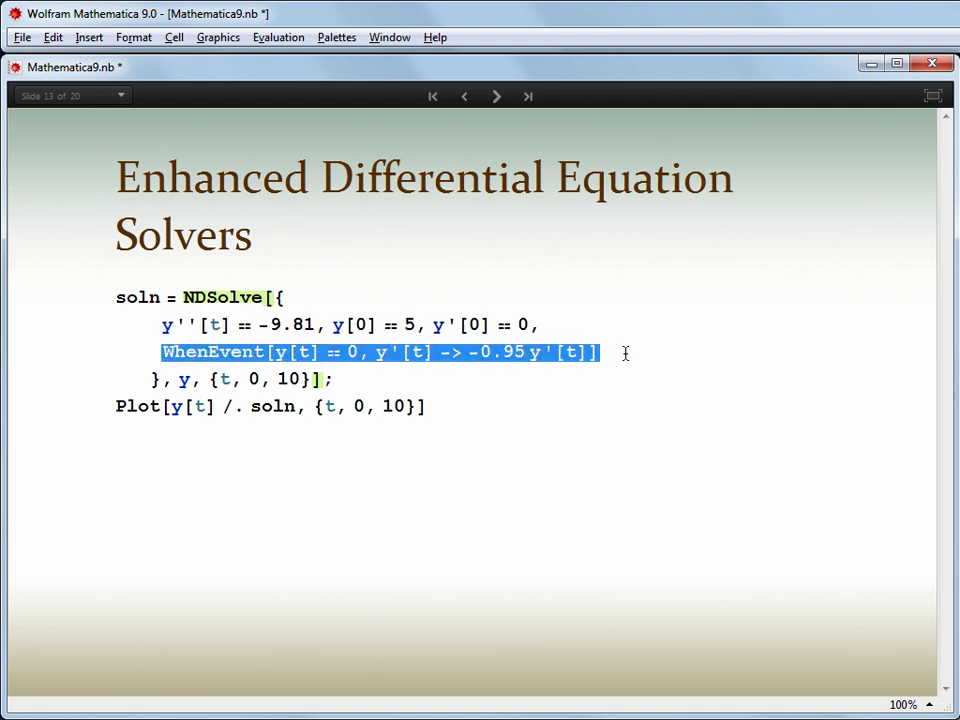
key("shift+Return")
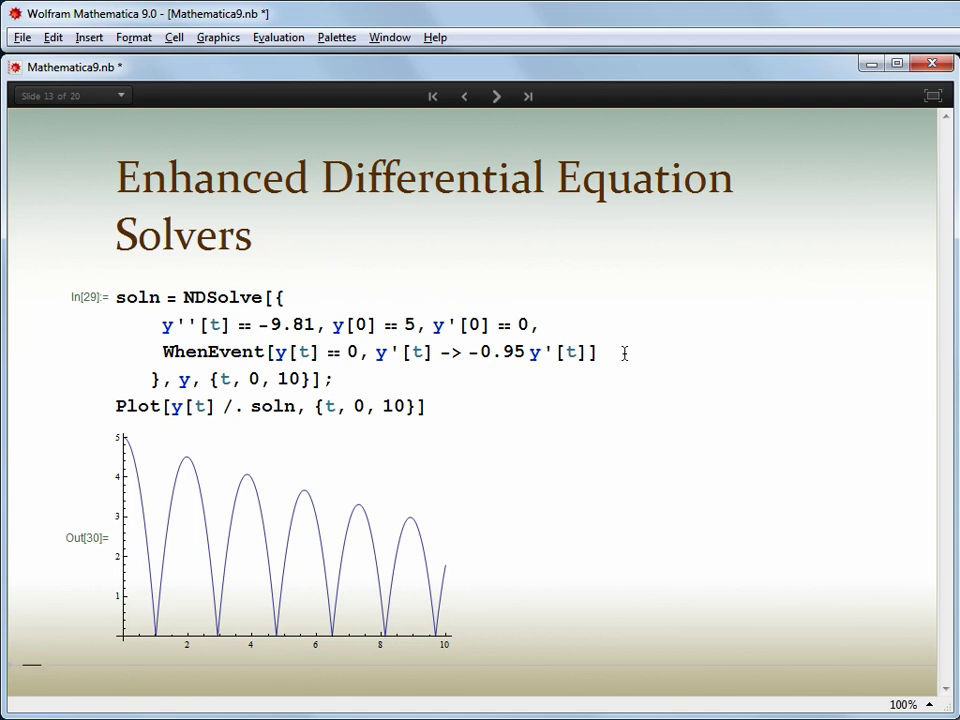
left_click(496, 97)
left_click(206, 296)
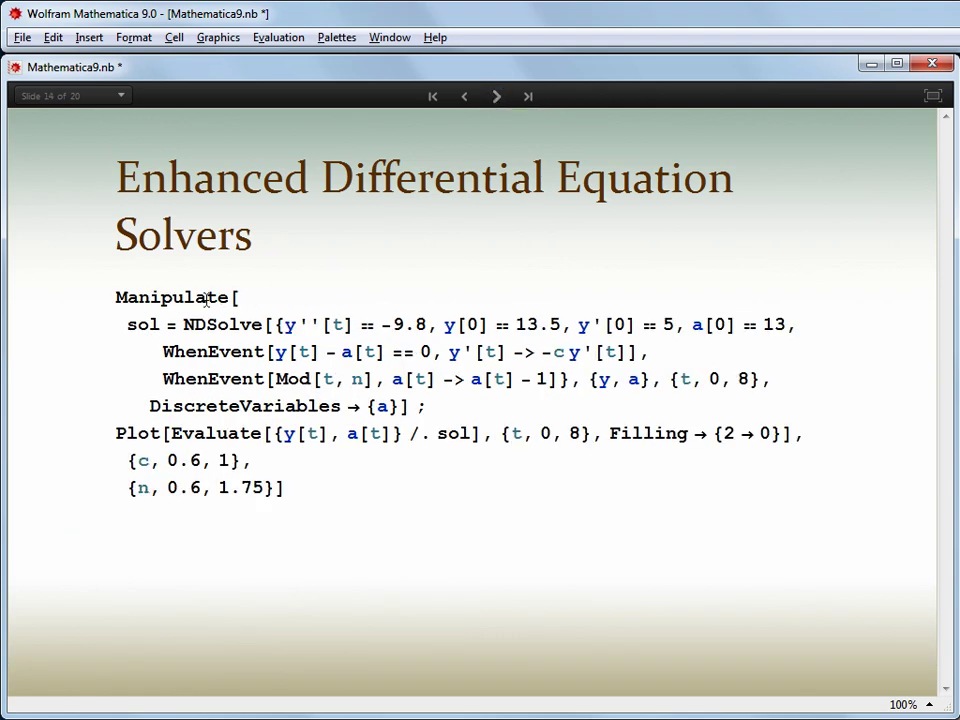
Run the Manipulate bounce plot, raise c for taller arcs, then advance to Units.
key("shift+Return")
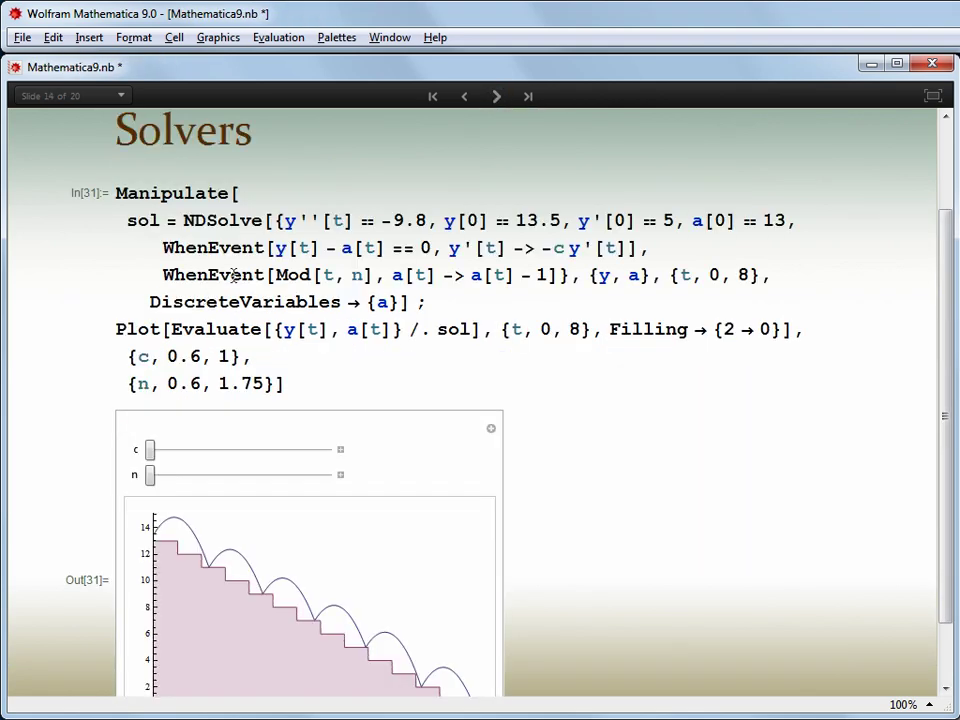
scroll(229, 276, "down", 1)
left_click_drag(160, 388, 315, 416)
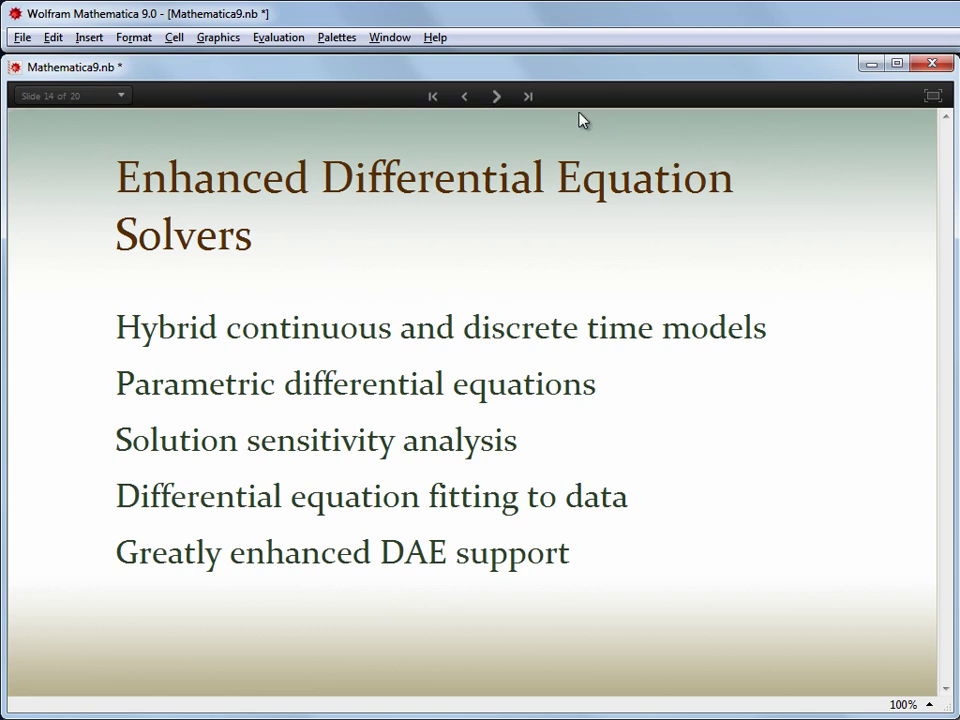
left_click(496, 96)
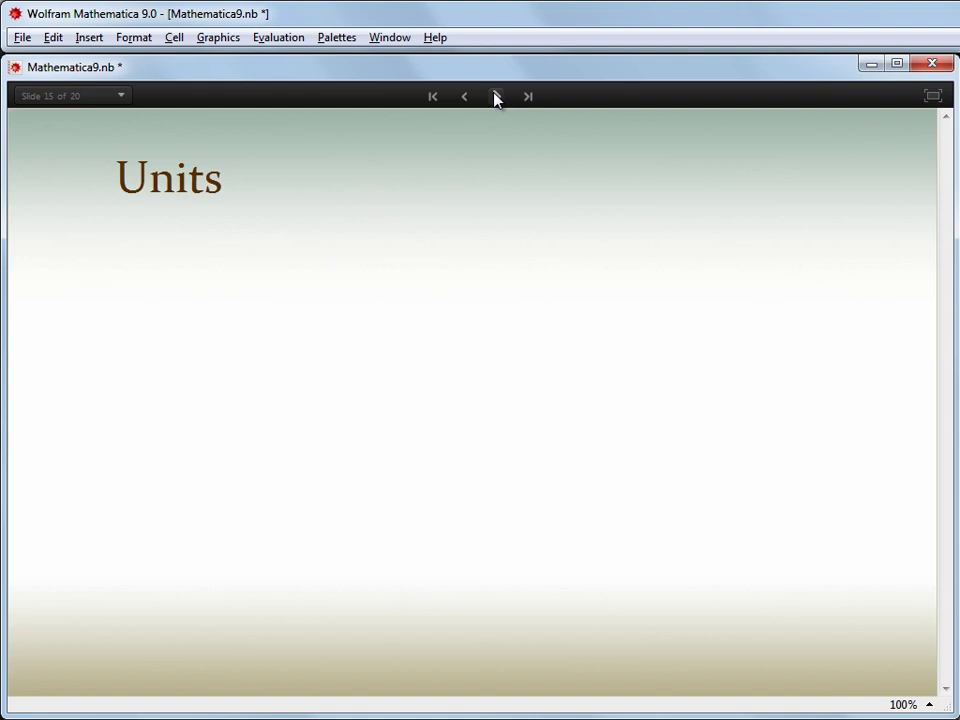
Add 34 kph and 24 mph as free-form unit quantities in a new cell.
left_click(169, 225)
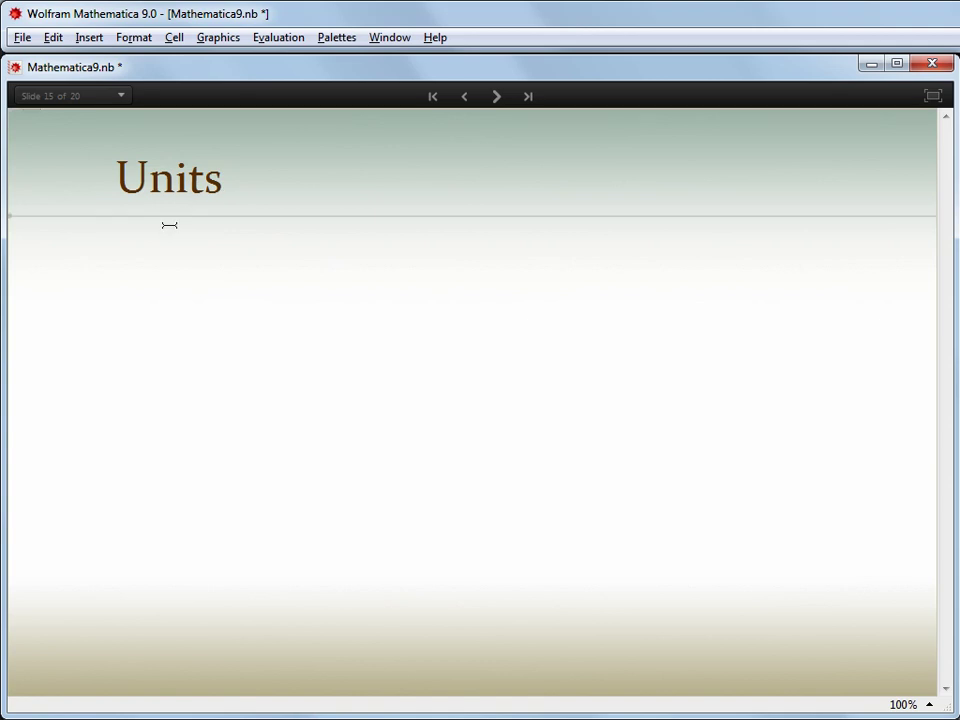
type("34 kph")
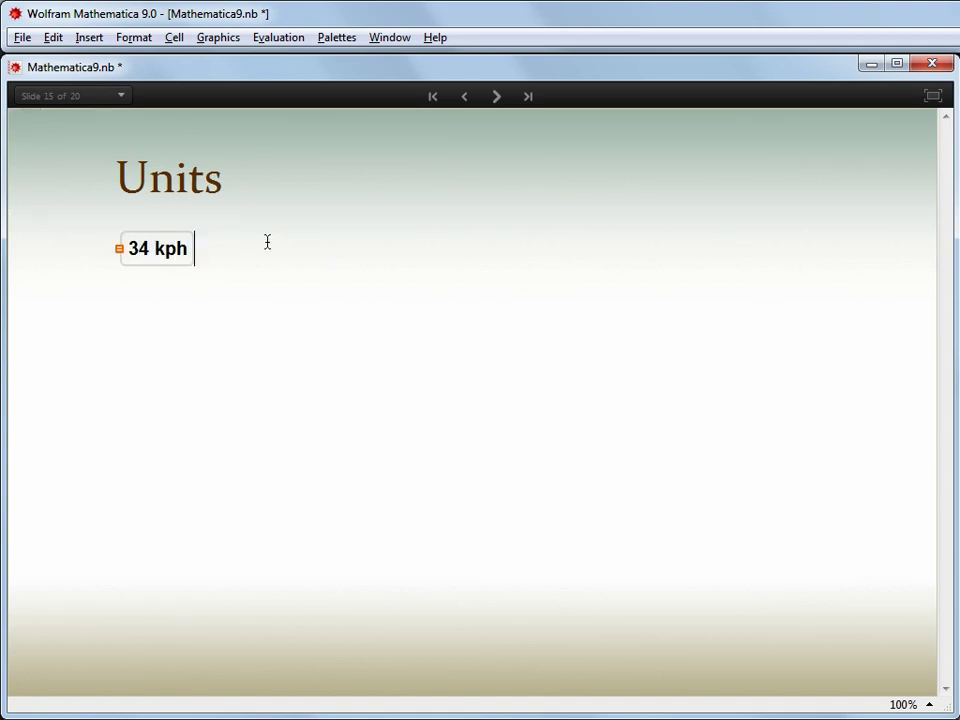
key("Right")
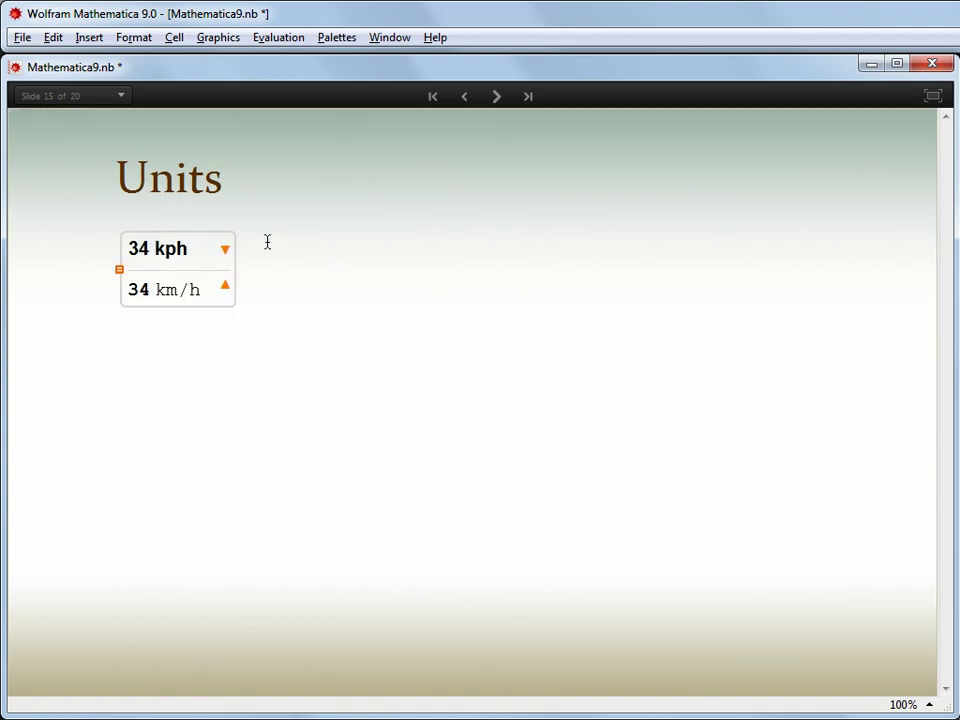
type("+")
key("ctrl+equal")
type("24 mph")
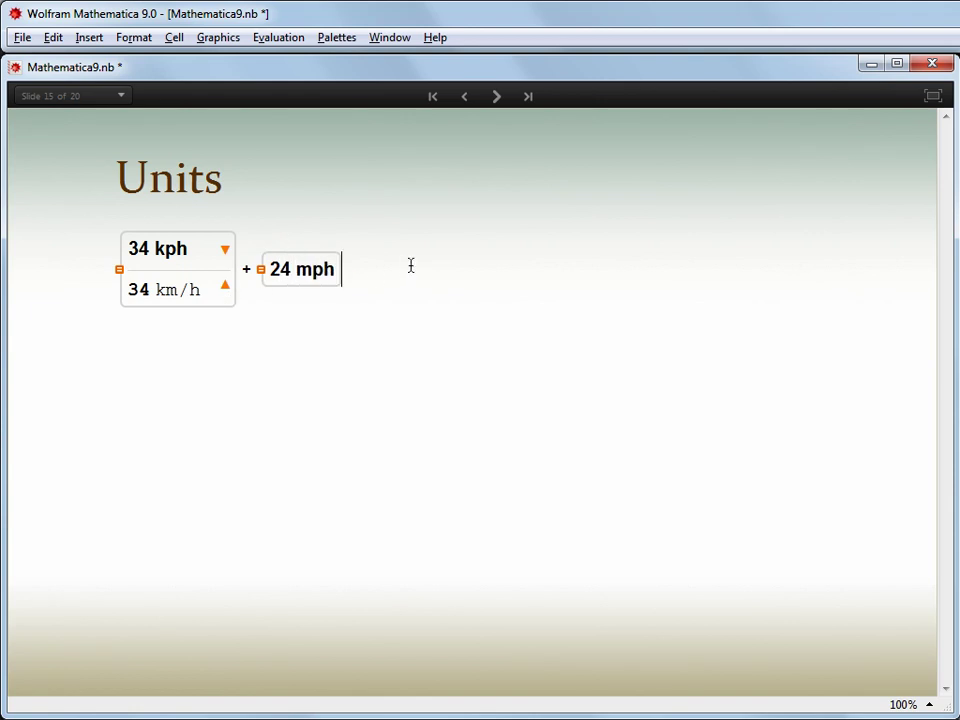
key("shift+Return")
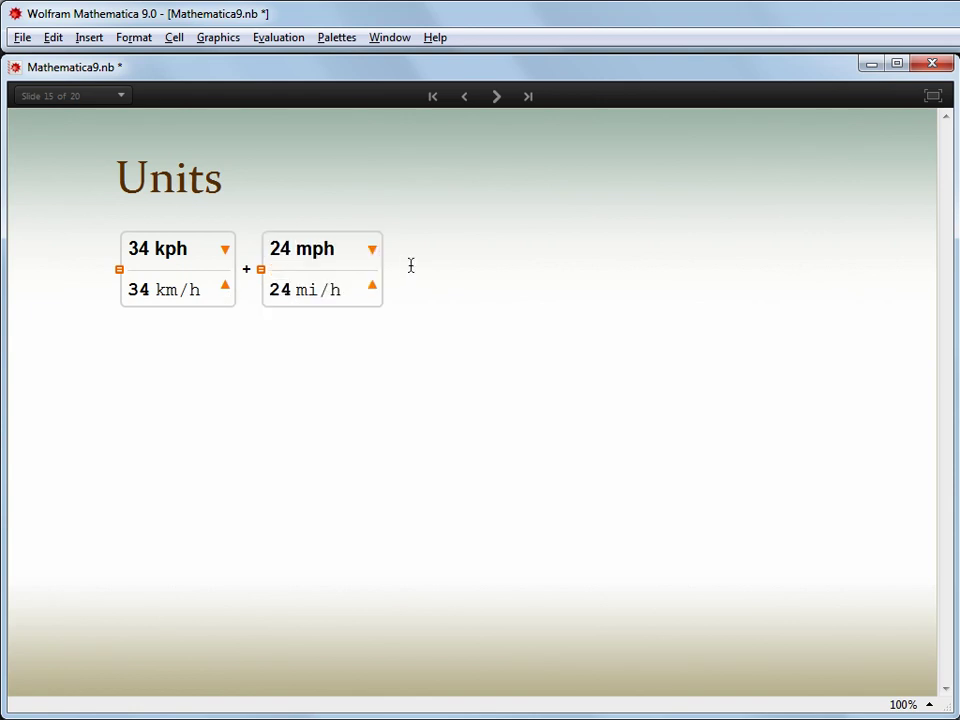
Multiply 2 days by the previous speed, giving 142961/66 mi, then advance to slide 16.
key("ctrl+equal")
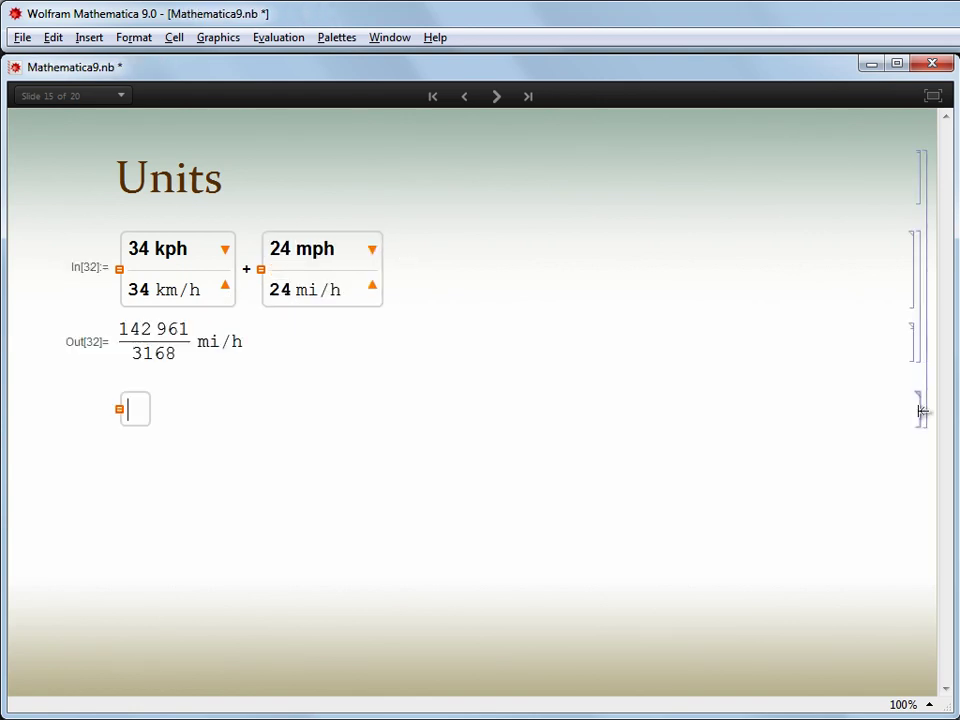
type("2 day")
key("Return")
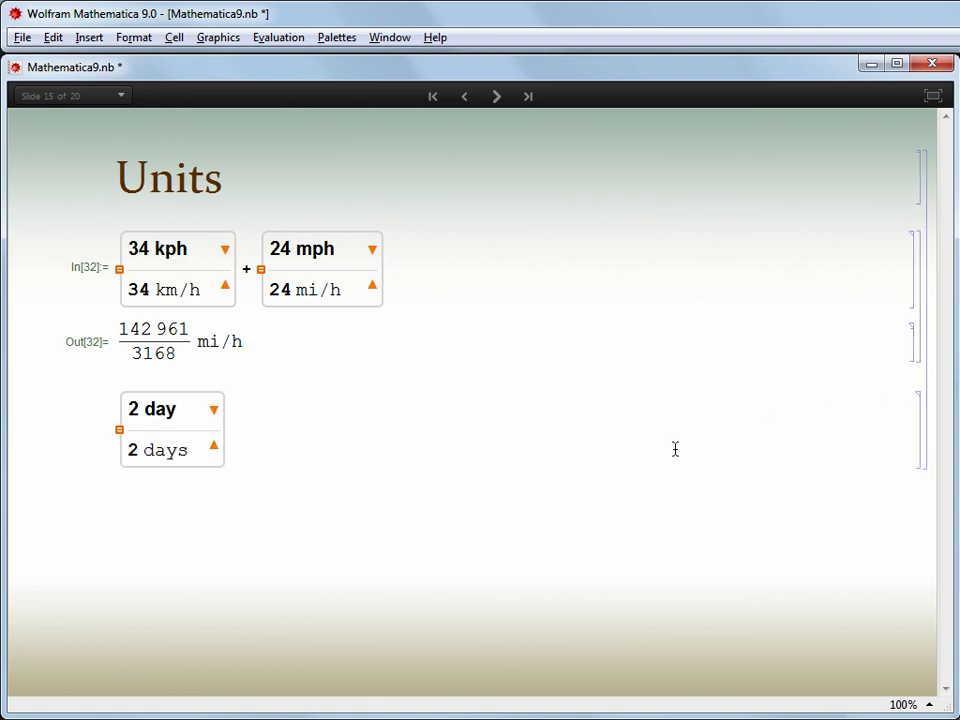
type("*%")
key("shift+Return")
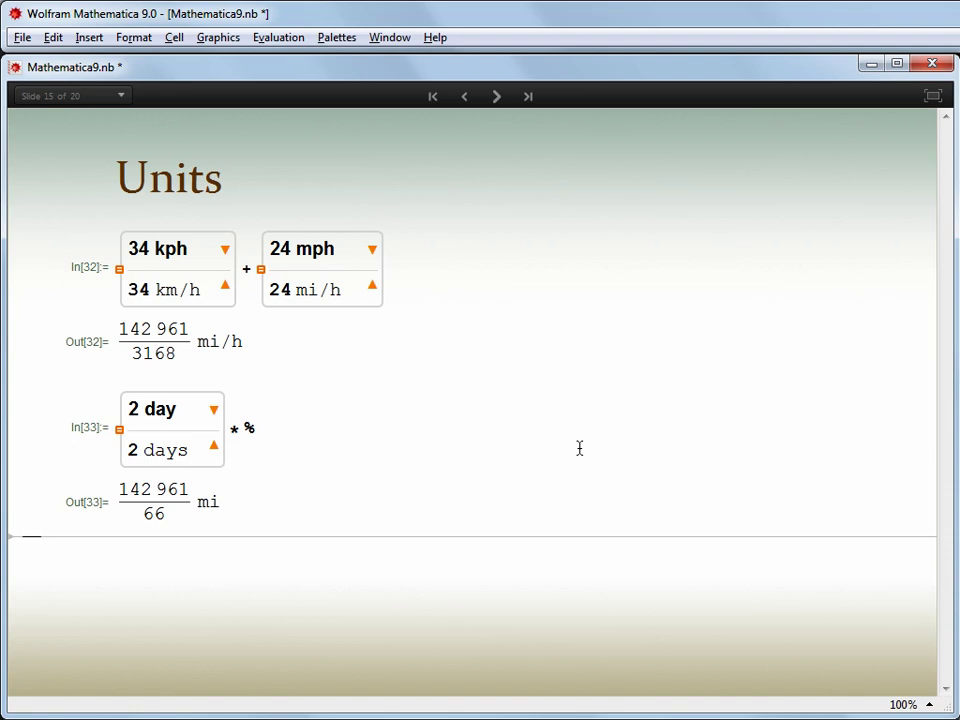
left_click(496, 96)
Evaluate the mixed-unit Sort example and the Solve example on the More examples slide.
left_click(394, 310)
key("shift+Return")
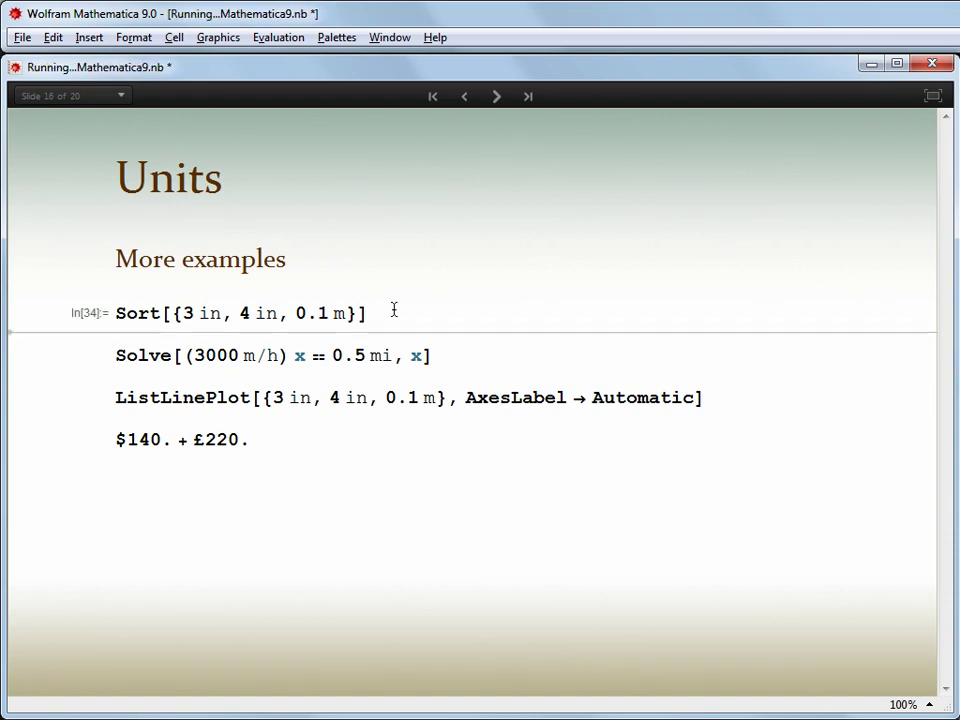
left_click(433, 390)
key("shift+Return")
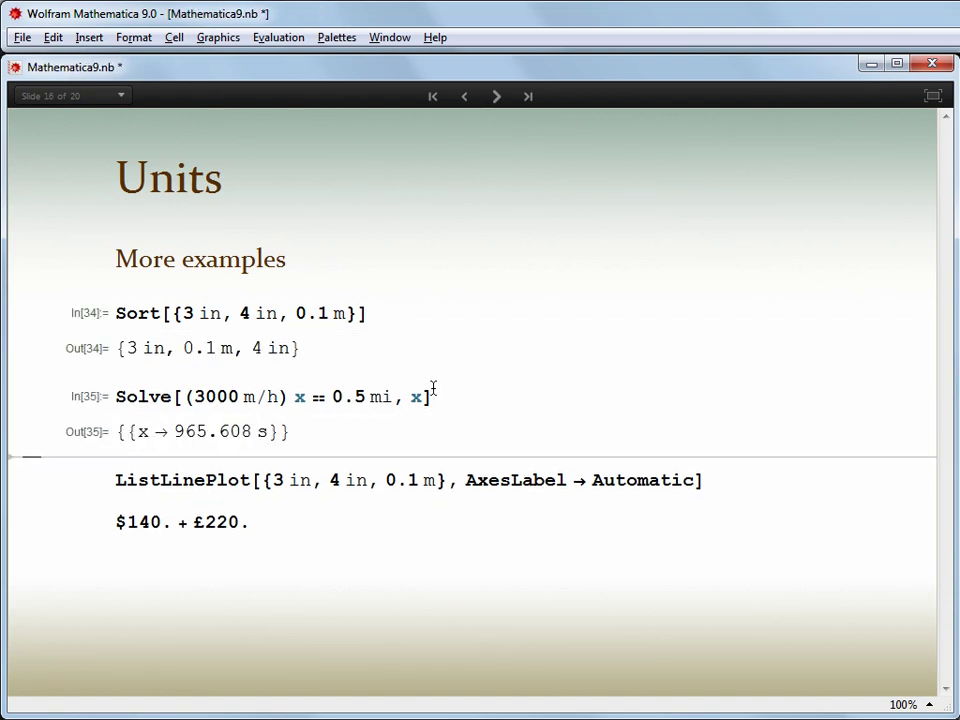
Run the ListLinePlot example and the $140. + £220. currency sum, then advance to Enhanced Presentations.
left_click(450, 480)
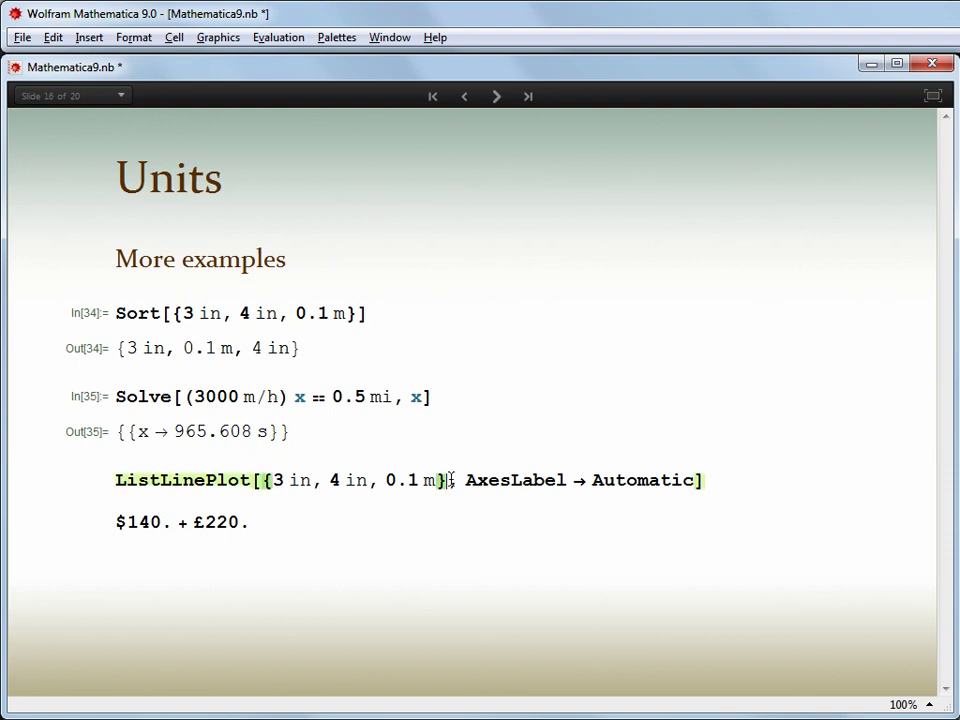
key("shift+Return")
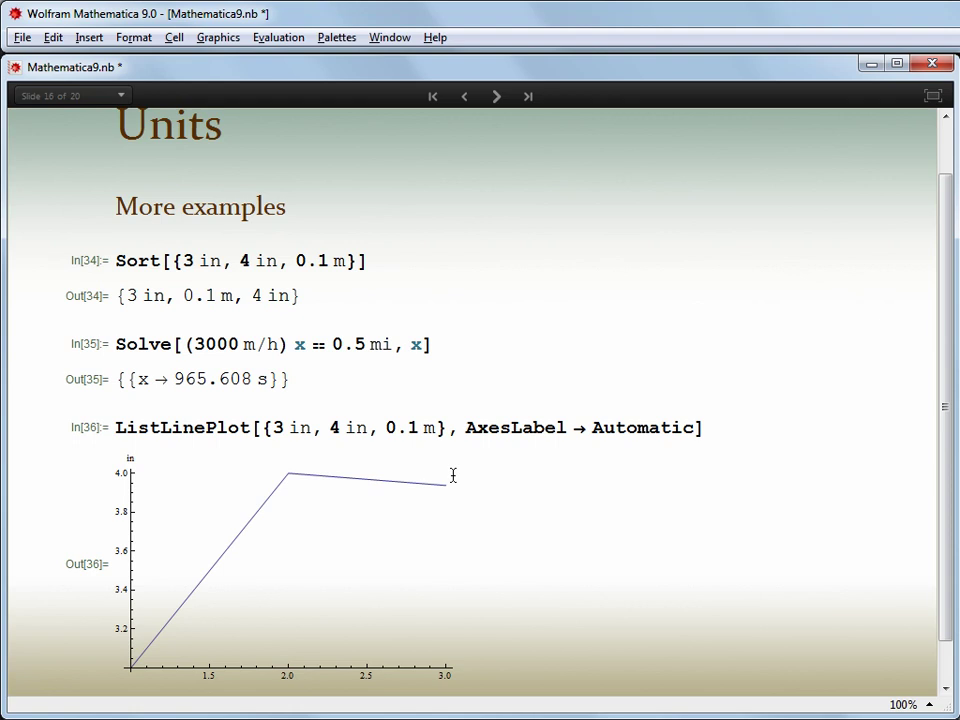
scroll(453, 475, "down", 1)
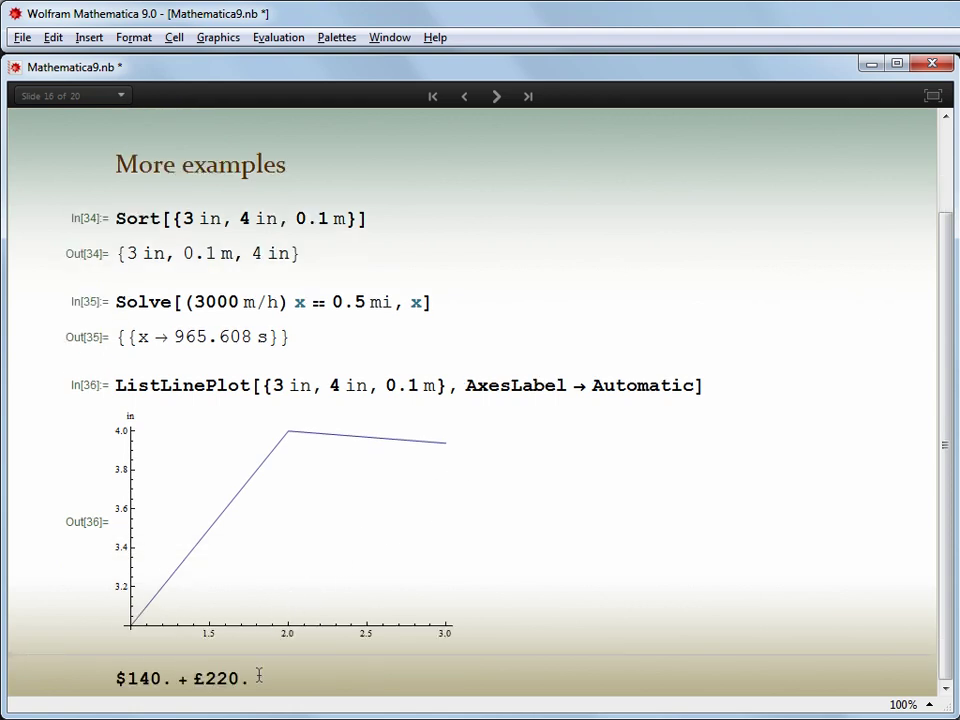
key("shift+Return")
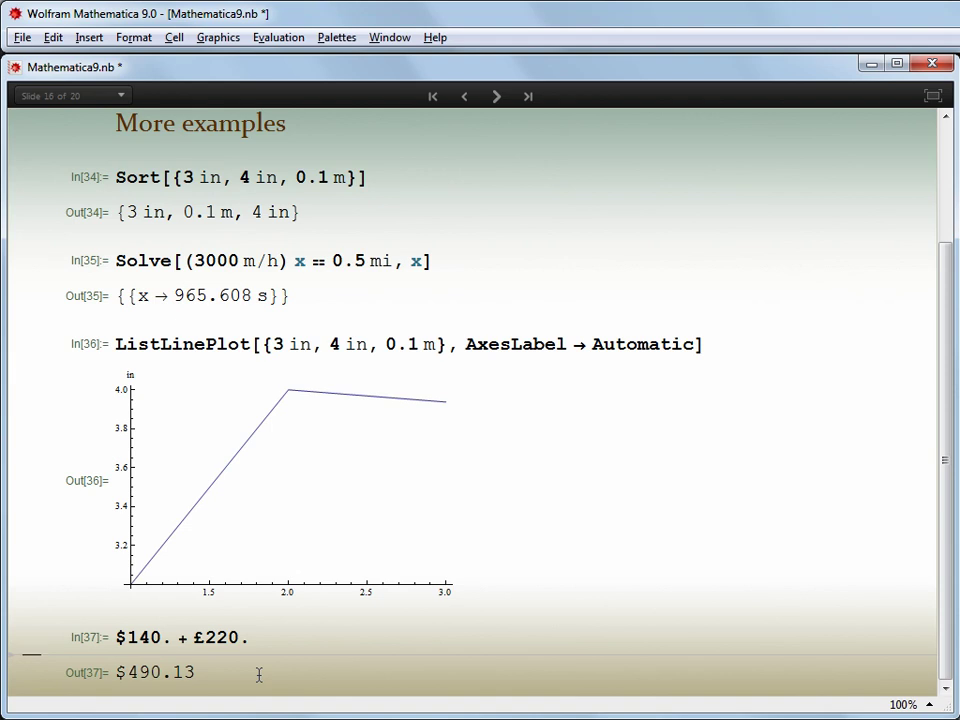
left_click(494, 97)
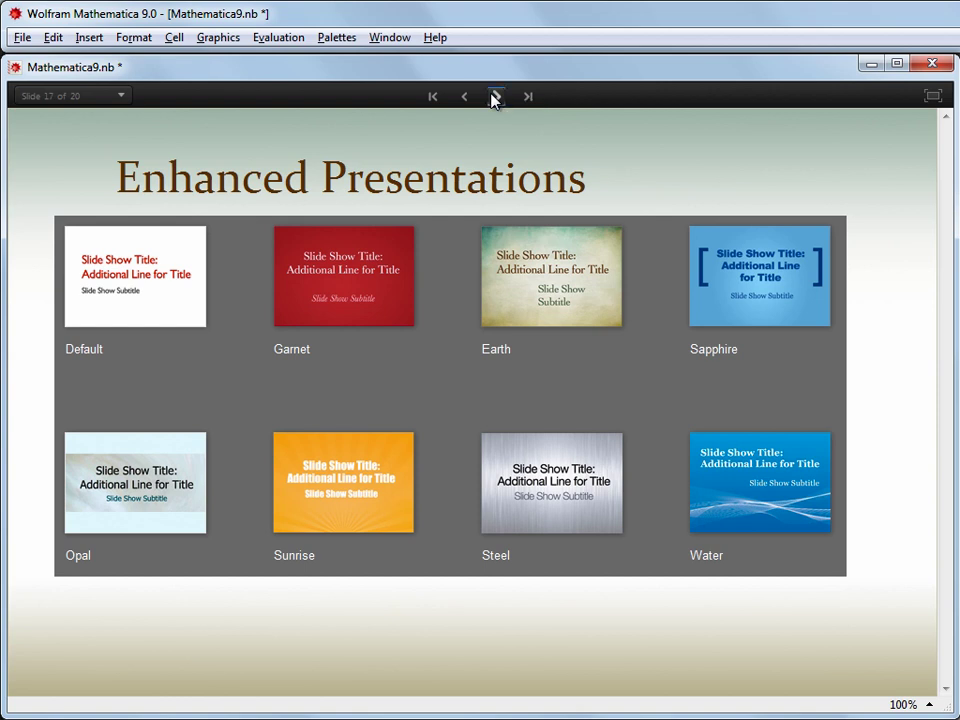
On the Enhanced Visualization slide, evaluate the Column cell to create a linked slider and AngularGauge.
left_click(494, 96)
left_click(497, 243)
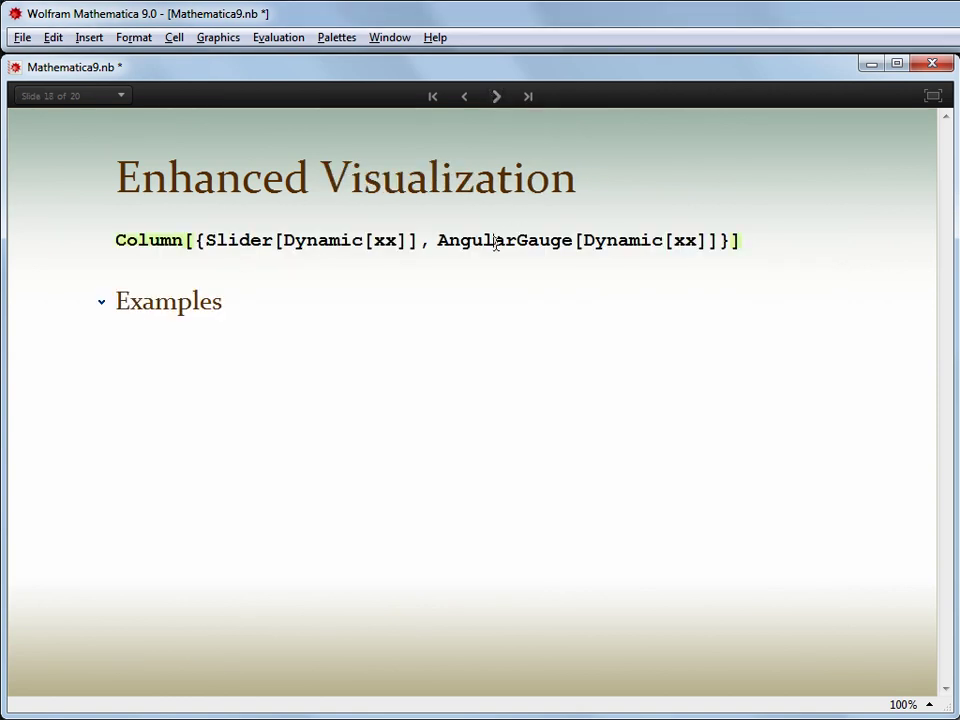
key("shift+Return")
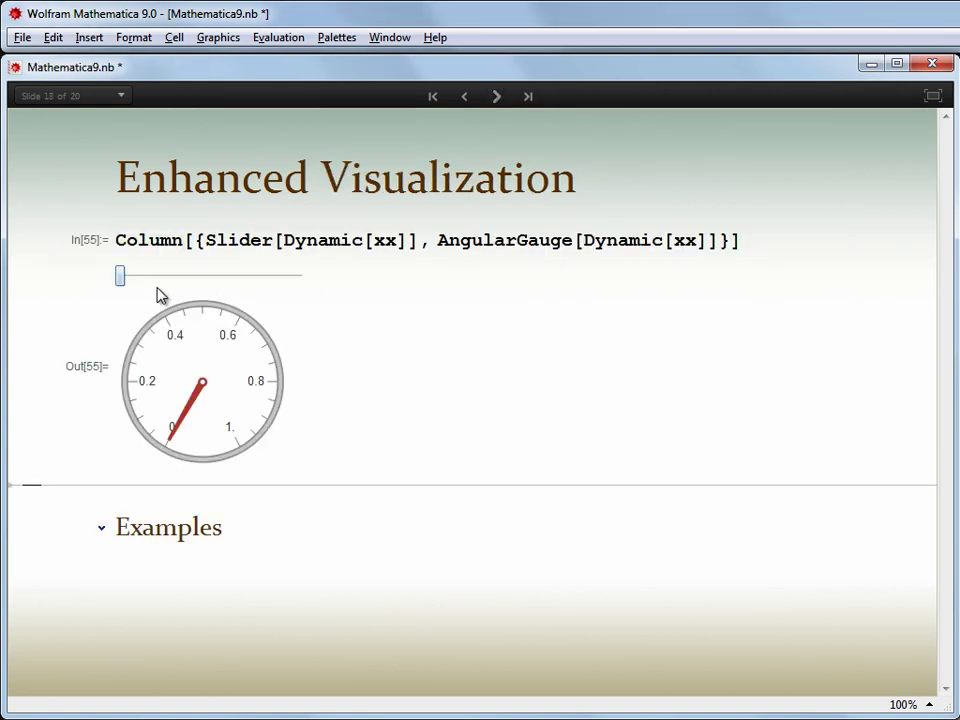
Set the shared value to about 0.2 via slider and gauge needle, and expand the gauge-style Examples.
left_click_drag(121, 277, 154, 294)
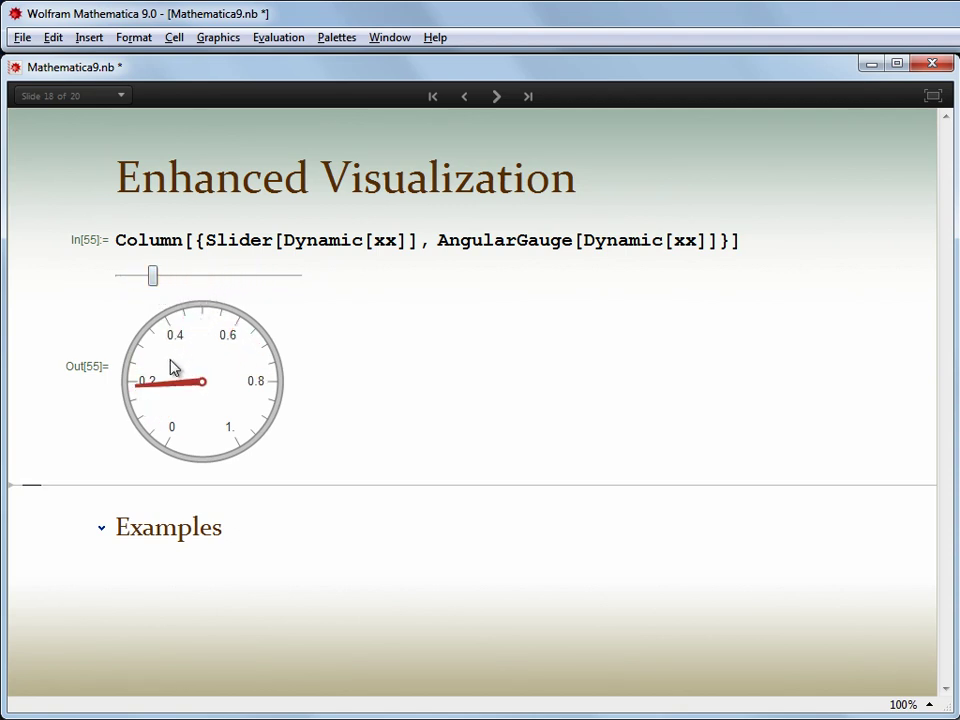
left_click_drag(146, 389, 166, 405)
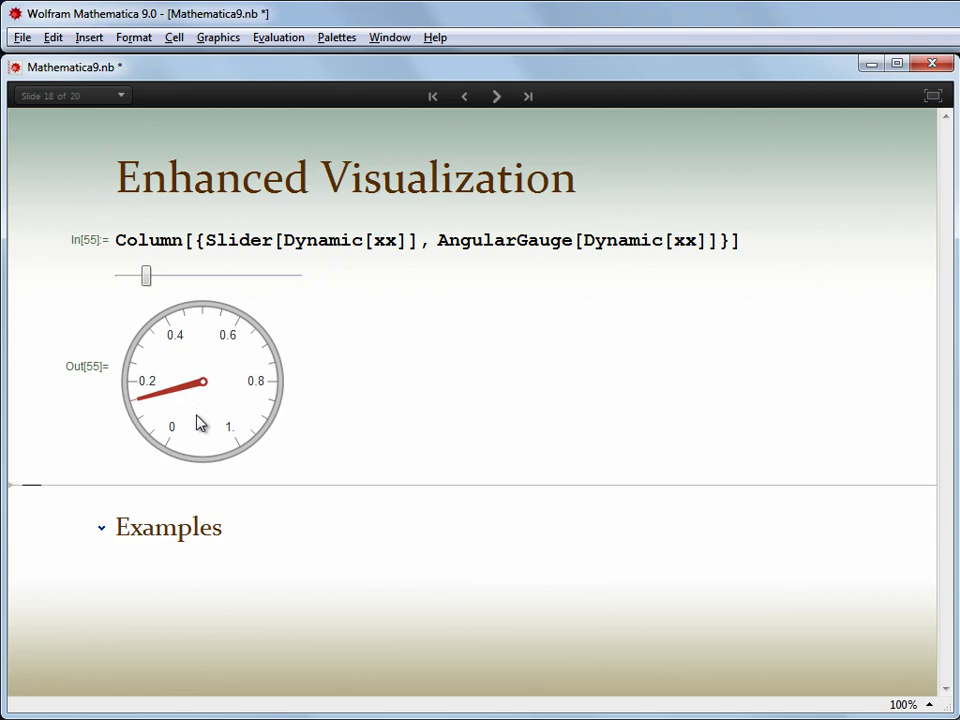
left_click(102, 531)
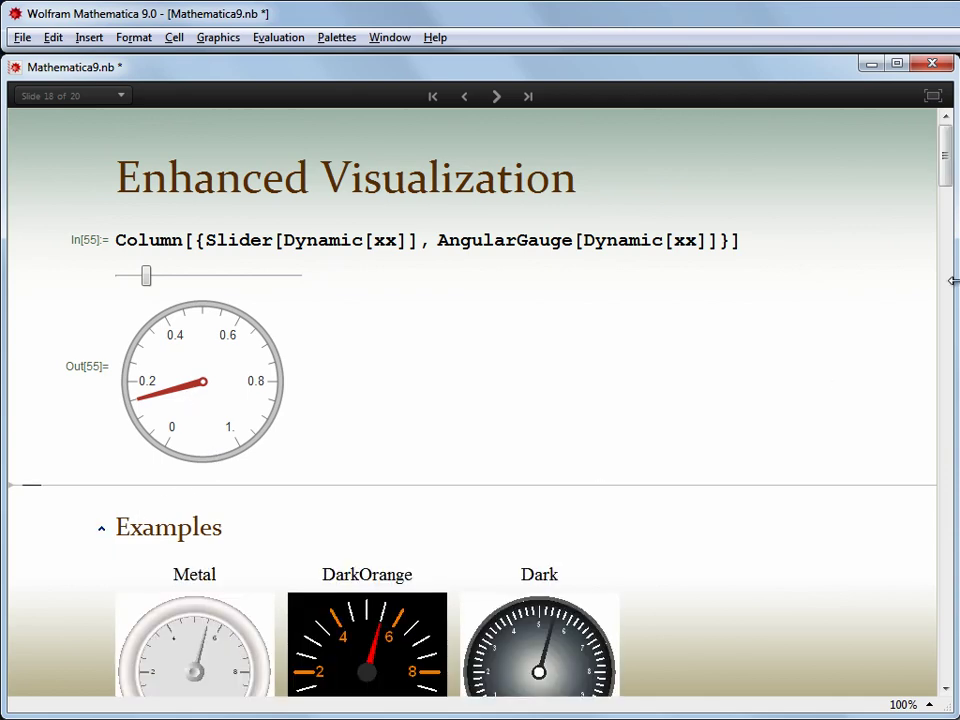
Increase q1 and move a charge in the contour plot, then advance to the Computable Document Format slide.
left_click_drag(949, 156, 917, 536)
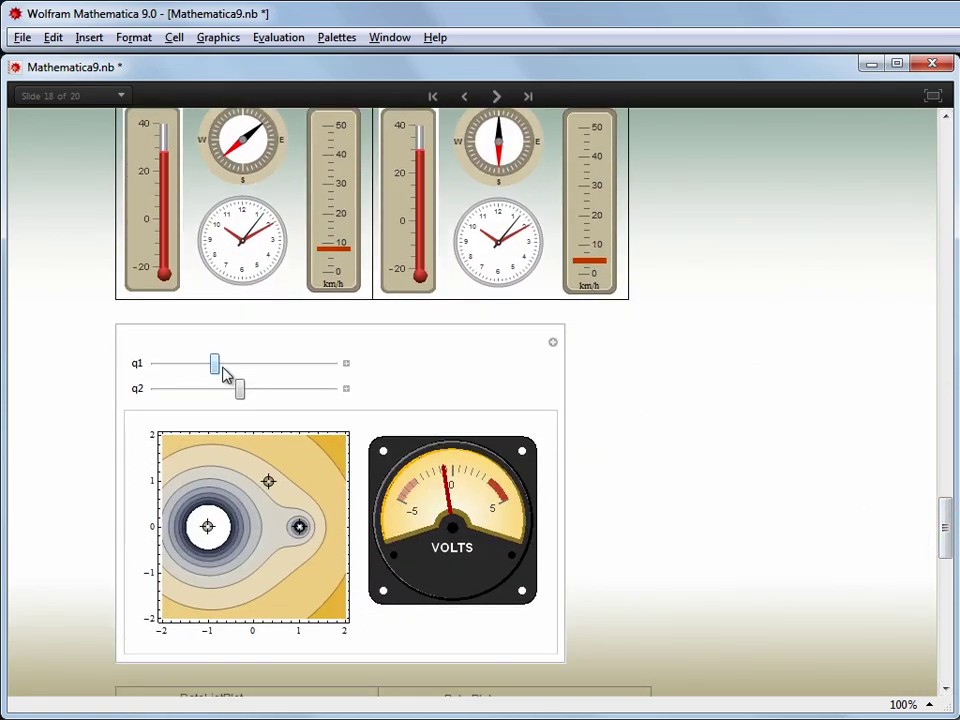
left_click_drag(216, 366, 258, 375)
left_click_drag(266, 485, 220, 557)
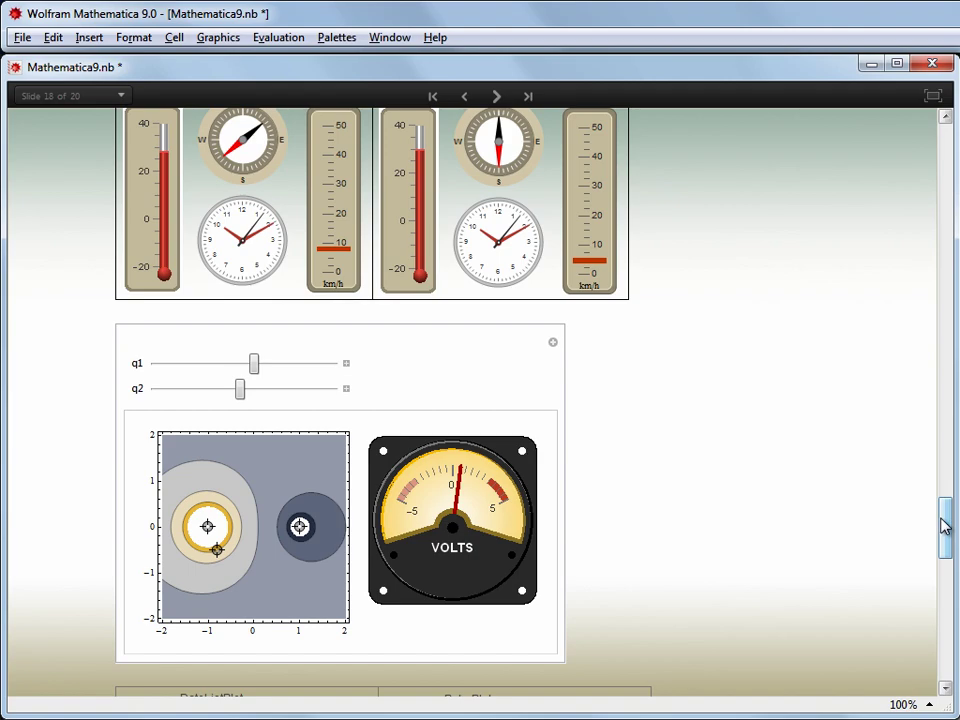
left_click_drag(941, 525, 937, 628)
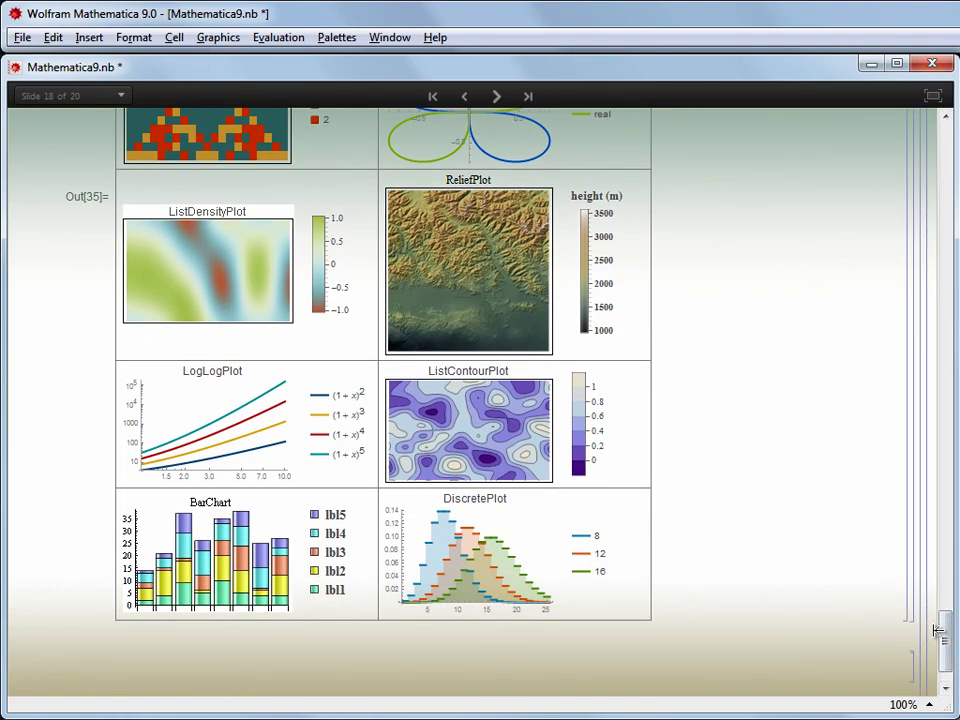
left_click(495, 96)
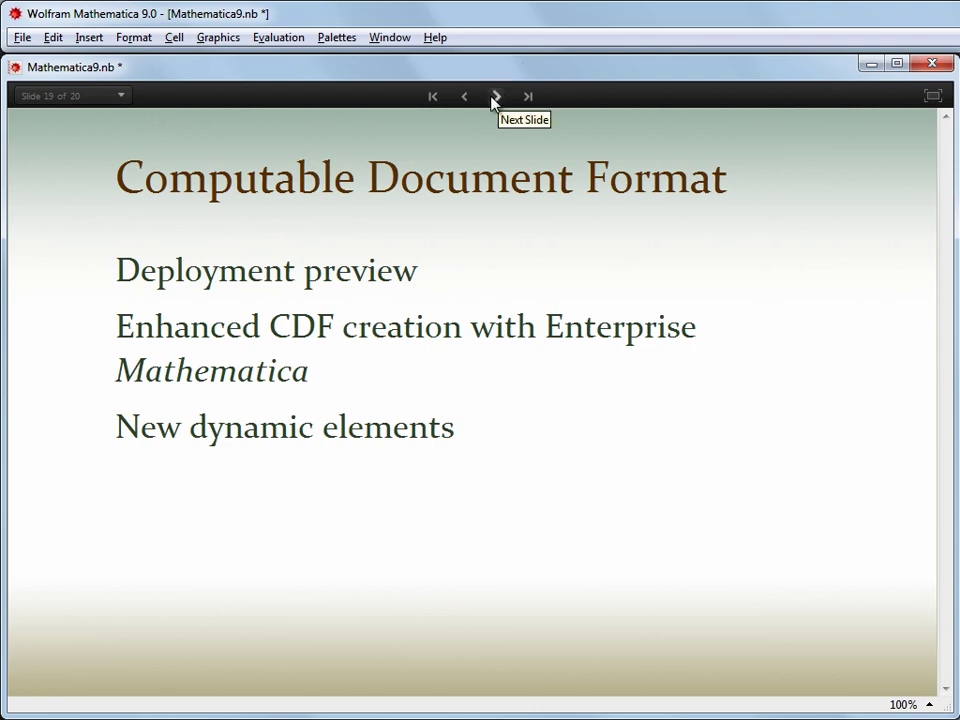
Advance to slide 20 of 20, the Summary slide listing the new features.
left_click(496, 97)
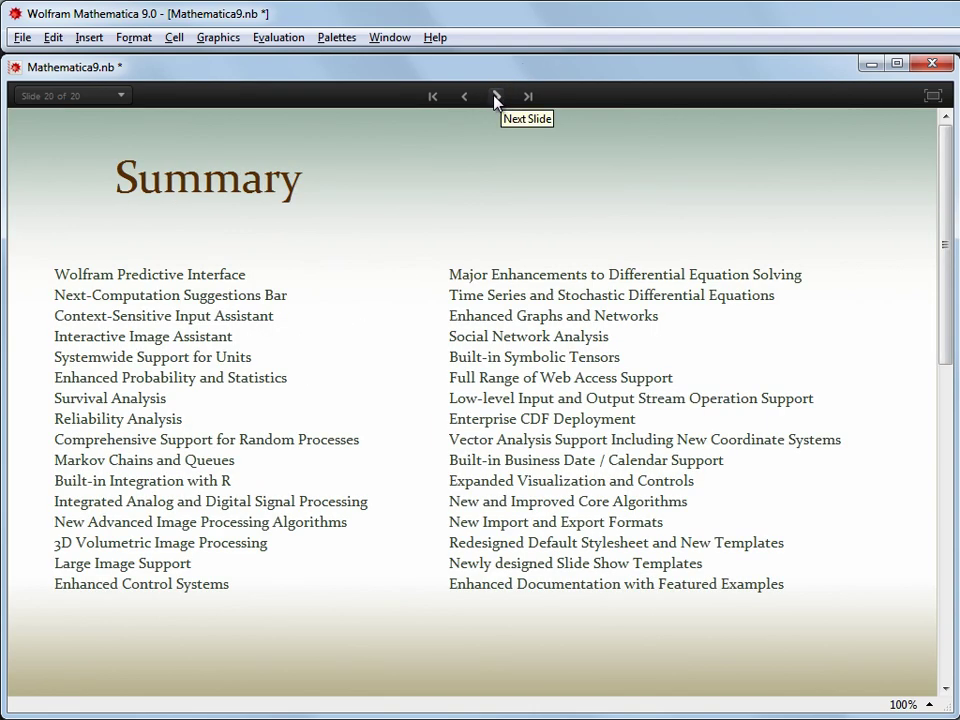